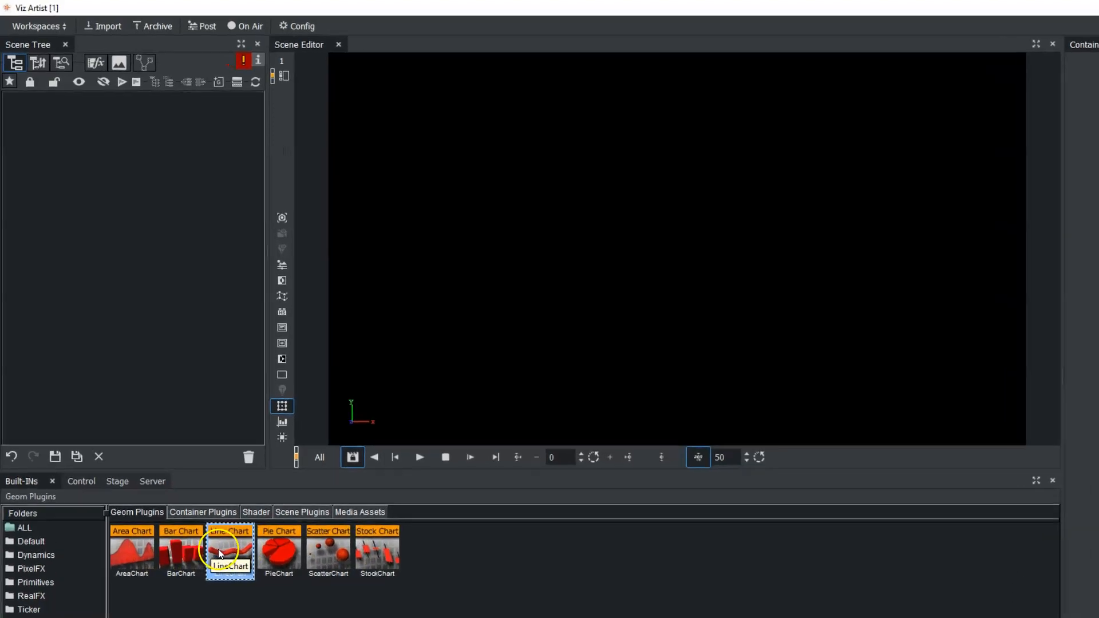
- Add a LineChart geometry to the empty scene tree and attach the DataStorage container plugin from VisualDataTools to it
drag(219, 553, 95, 177)
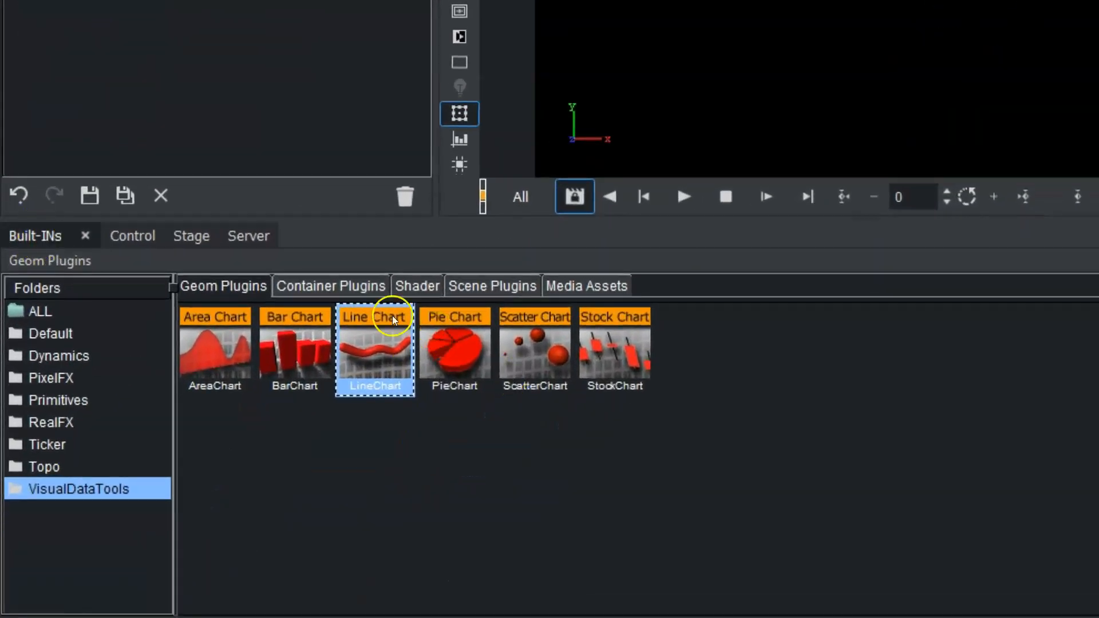
click(344, 283)
drag(167, 402, 182, 576)
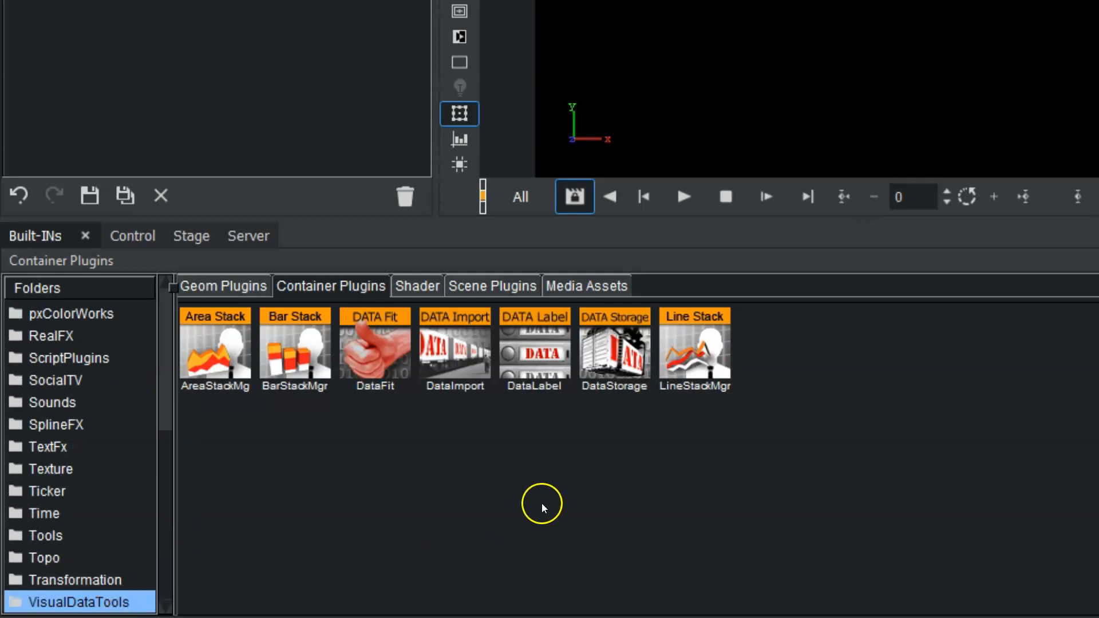
drag(610, 366, 157, 104)
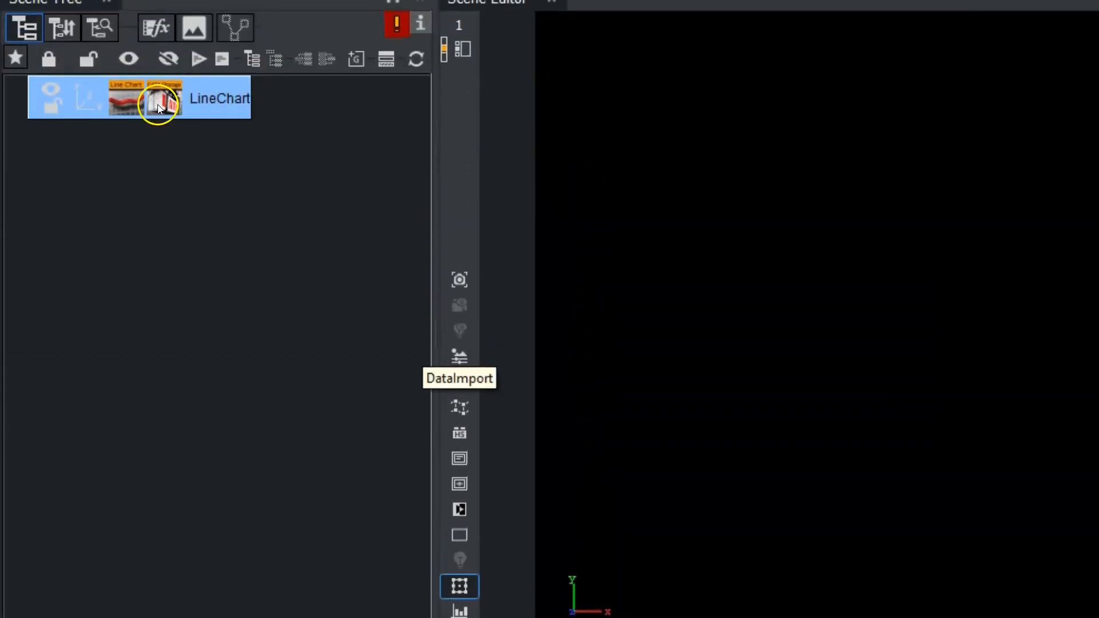
- Set the DataStorage shared memory to Scene and name its first data key Data1
click(169, 96)
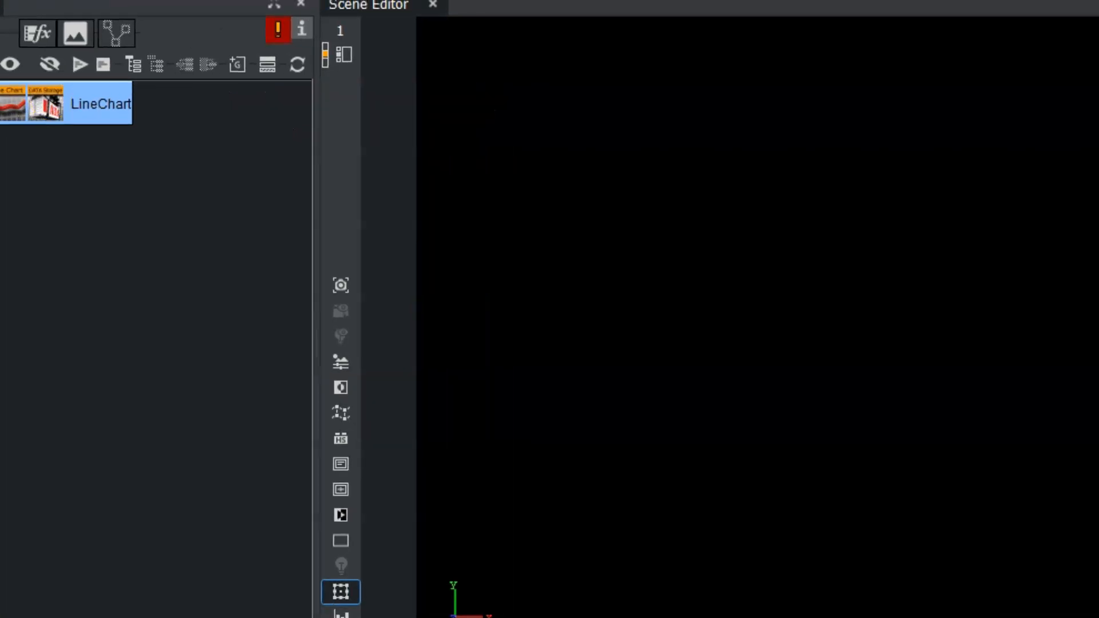
click(889, 135)
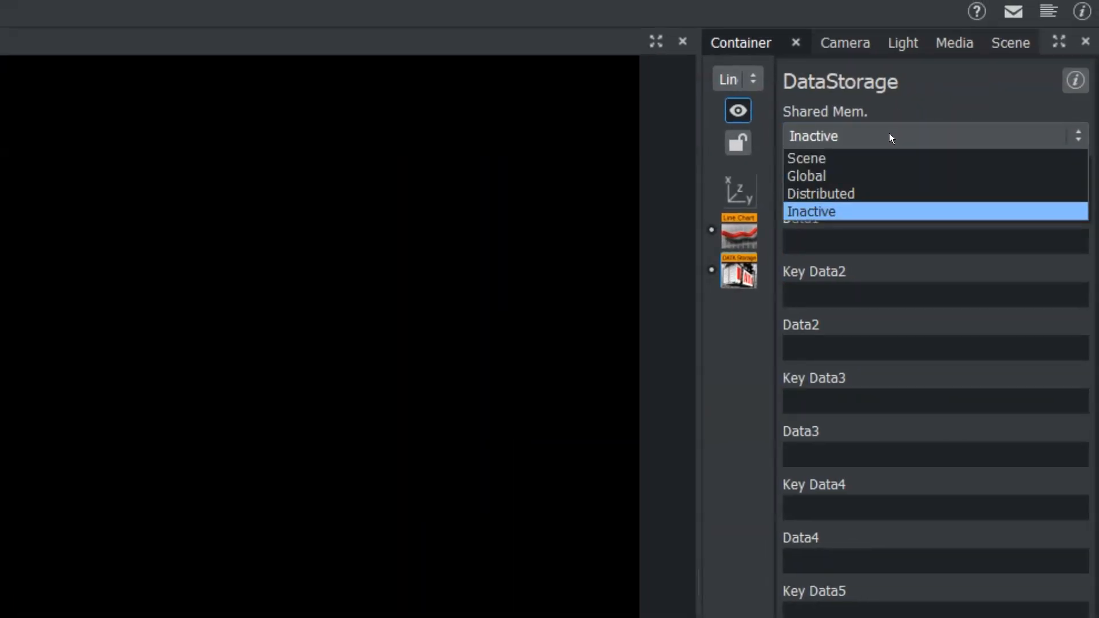
click(845, 152)
click(833, 191)
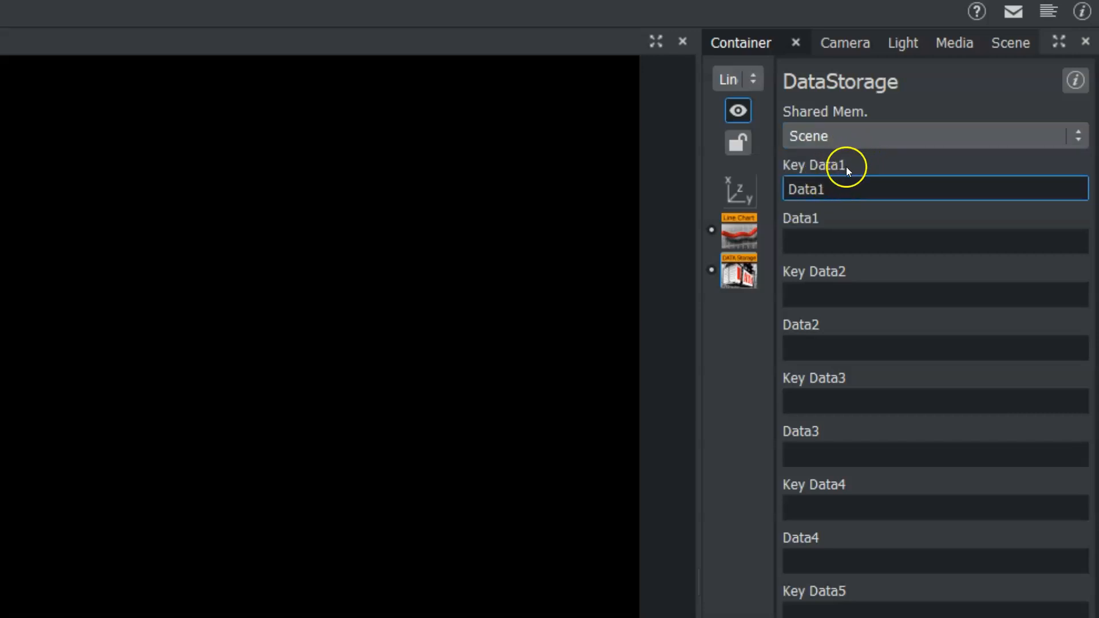
- Enter the Data1 values 0, 10, 20, 30, 40, 50, 60 in DataStorage
click(825, 245)
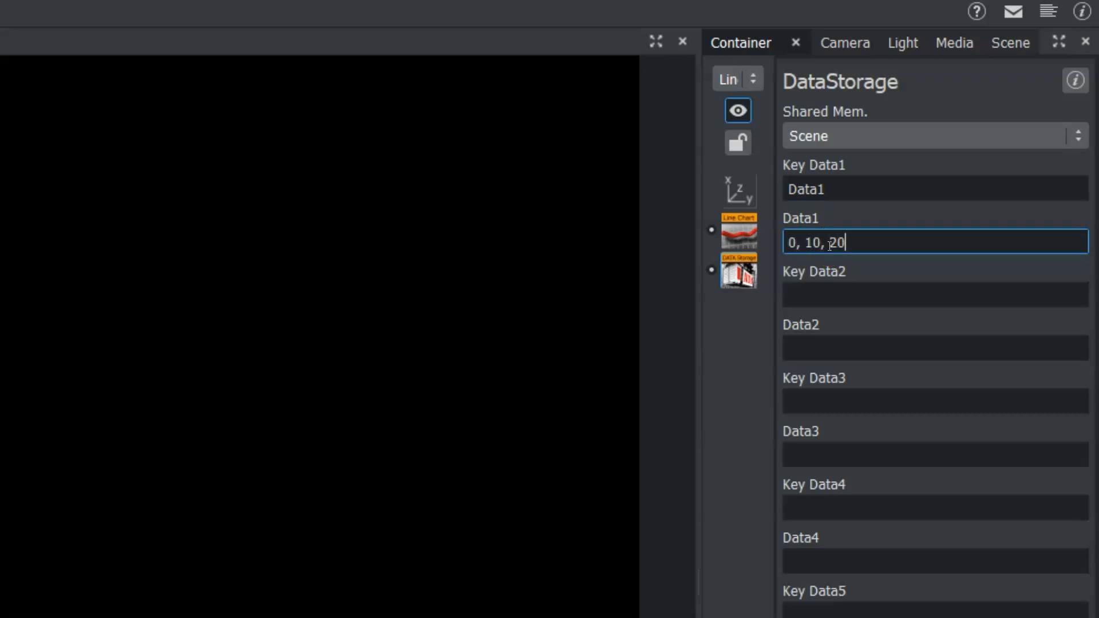
text(0, 10, 20, 30, 40, 50, 60)
key(Tab)
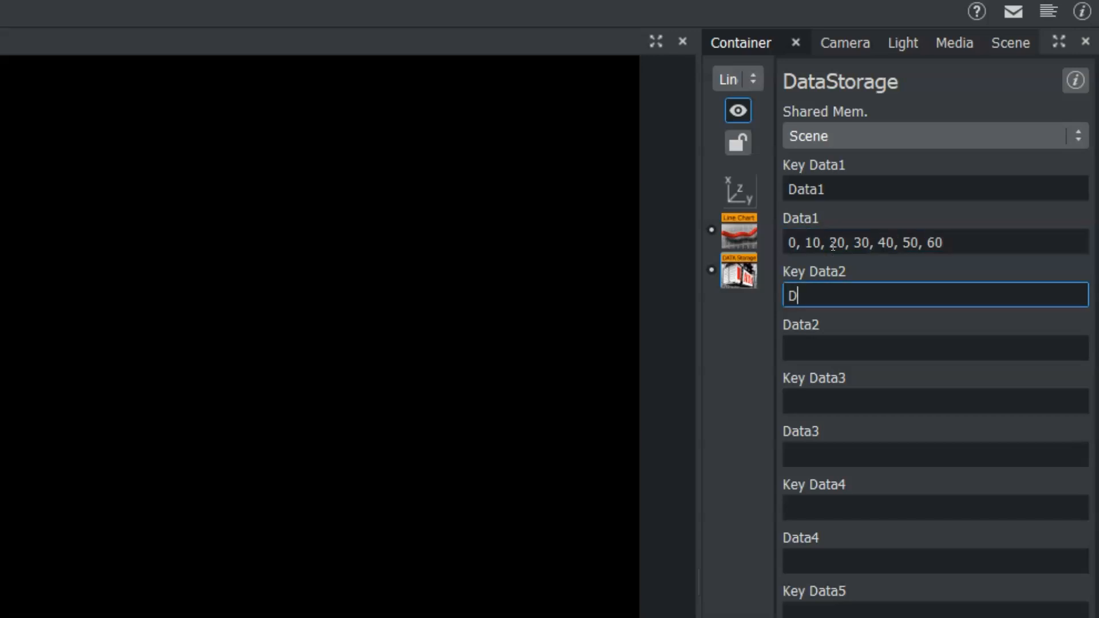
- Name the second DataStorage key Data2 and give it the values 10, 20, 5, 10, 15, 5, 10
text(Data2)
key(Tab)
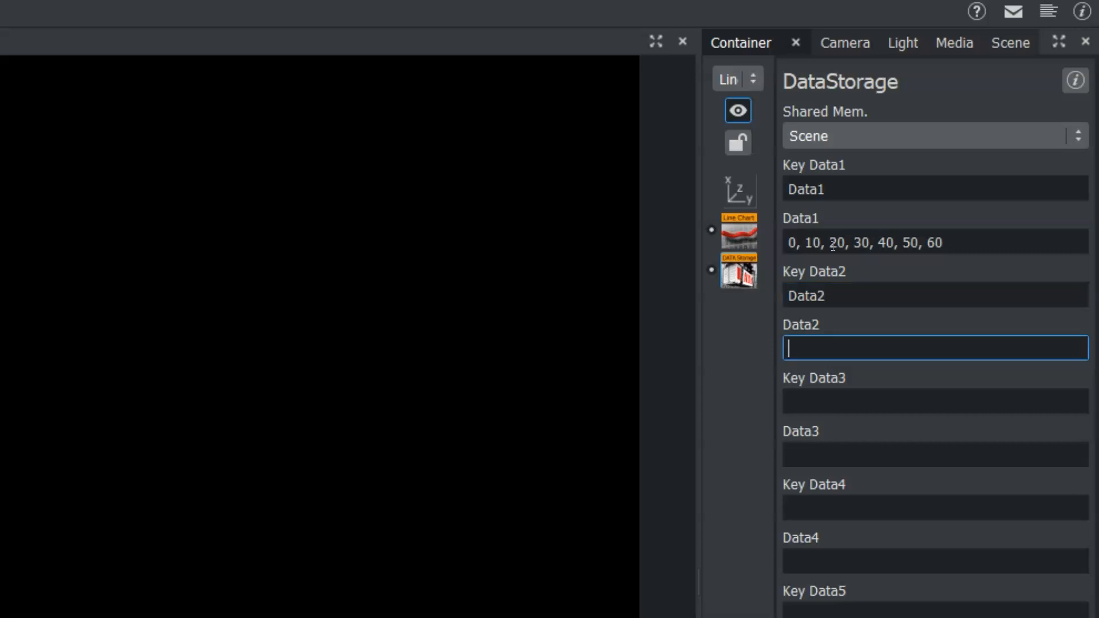
text(10, 20, 5, 10, 15, 5,)
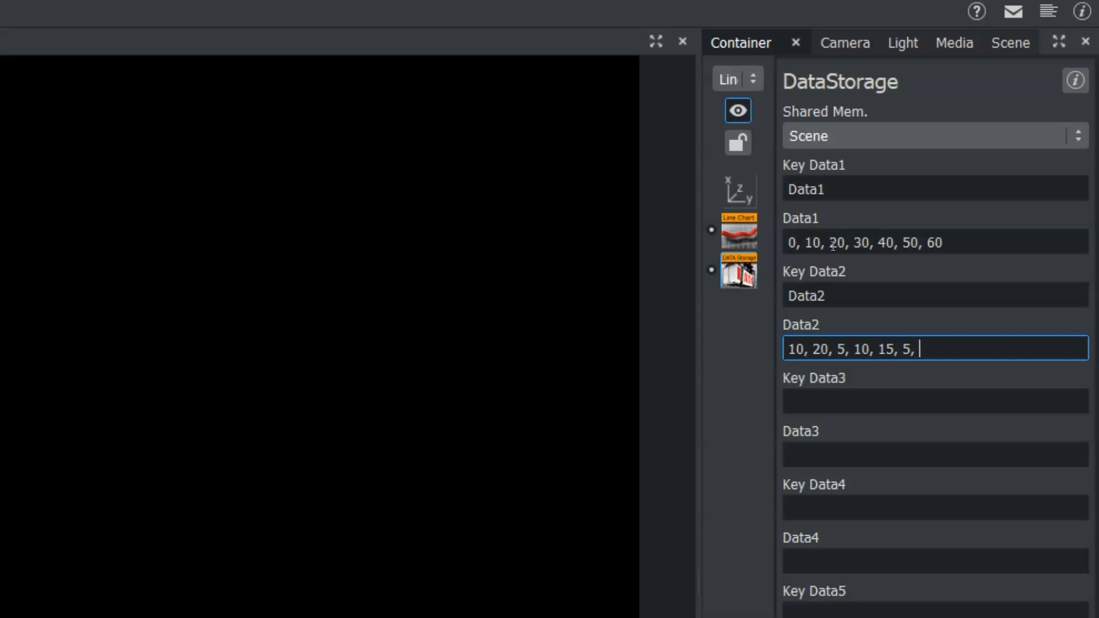
text(10)
- Set the shared memory of the LineChart geometry to Scene
click(102, 430)
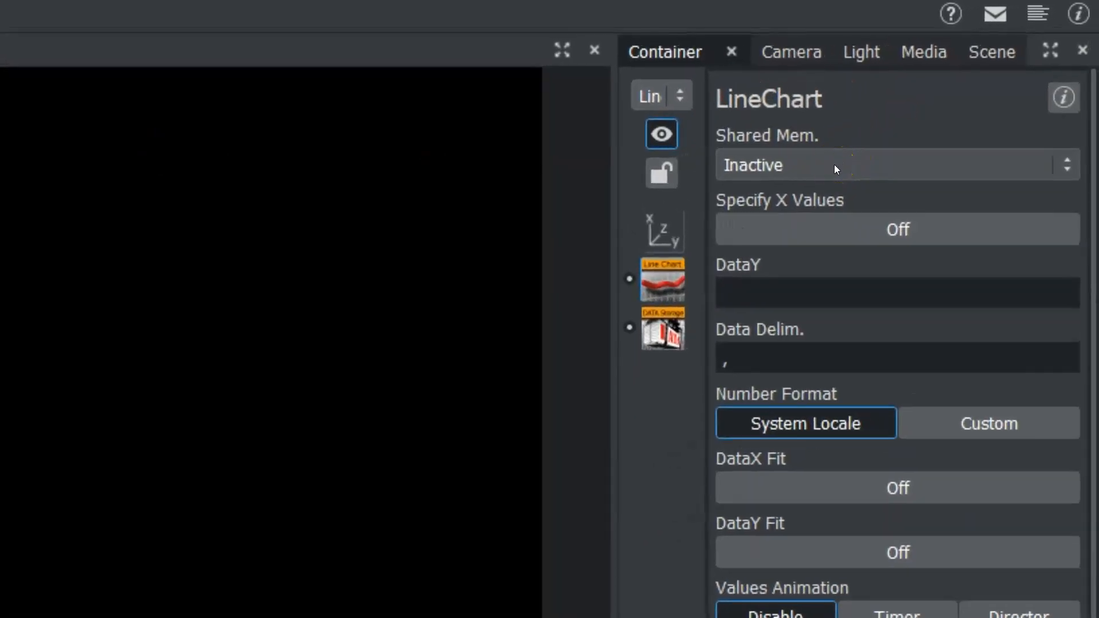
click(833, 163)
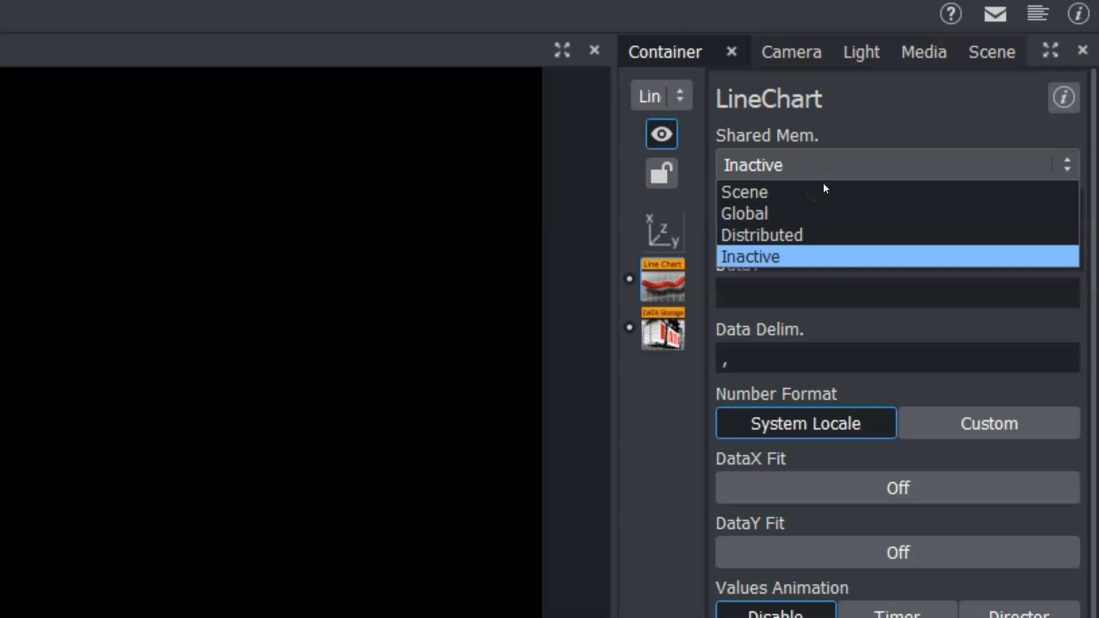
click(823, 189)
- Check the key names in DataStorage and set the LineChart's Key DataY to Data2, keeping the comma delimiter
click(681, 267)
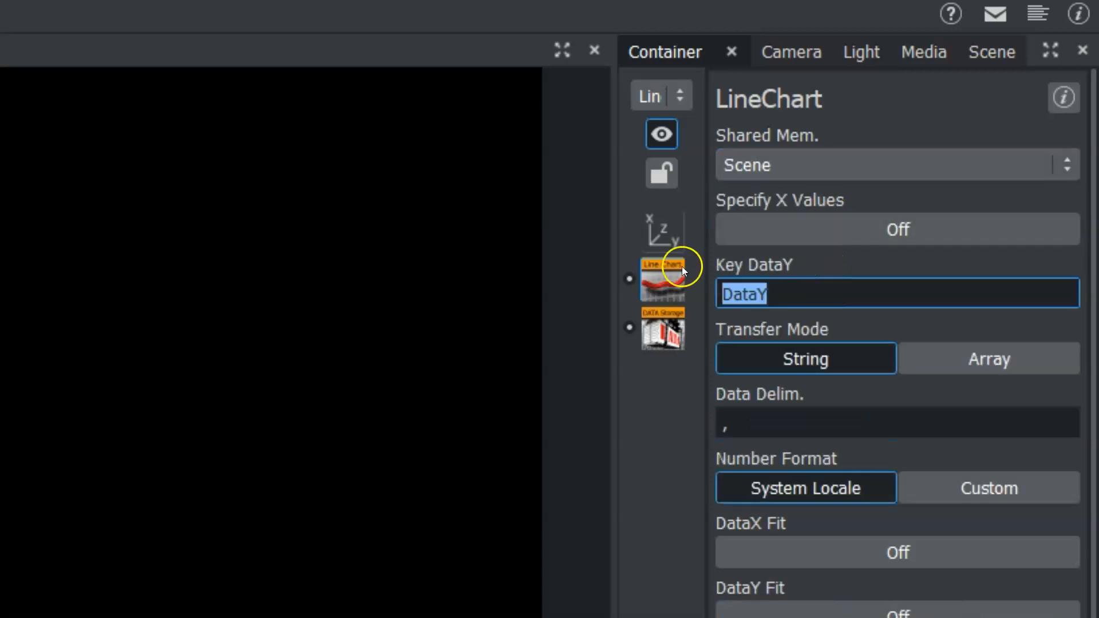
click(806, 286)
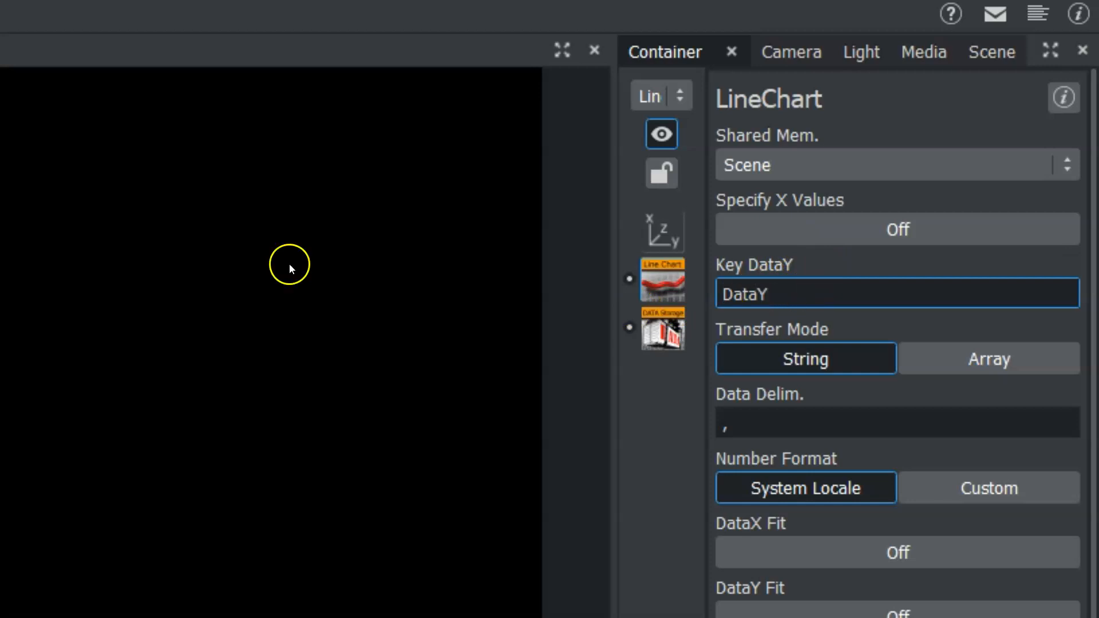
click(663, 330)
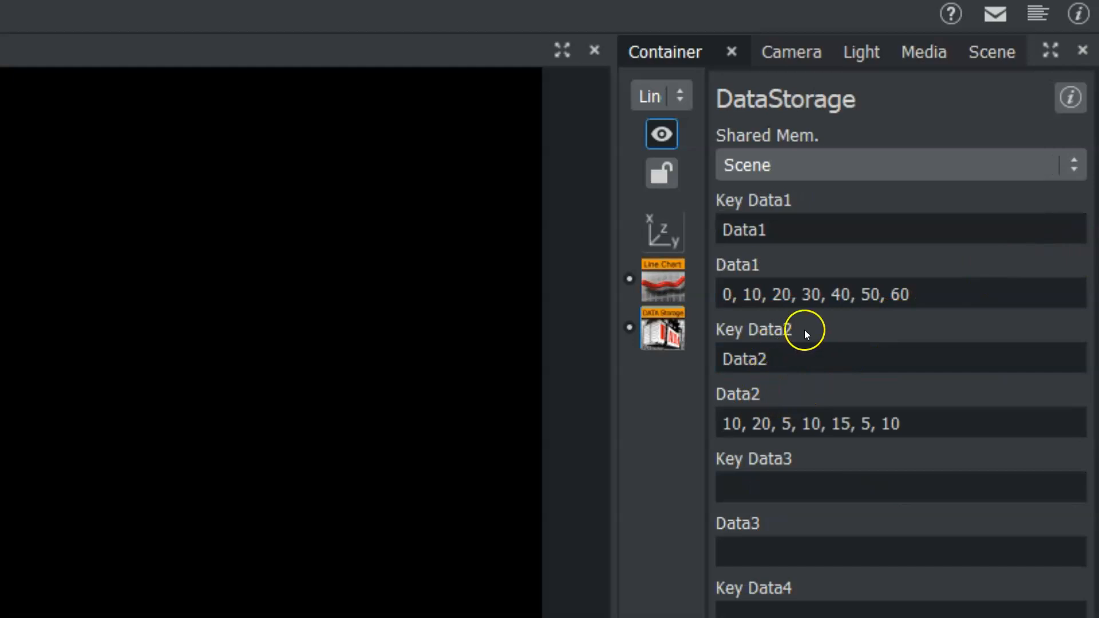
click(779, 362)
click(663, 282)
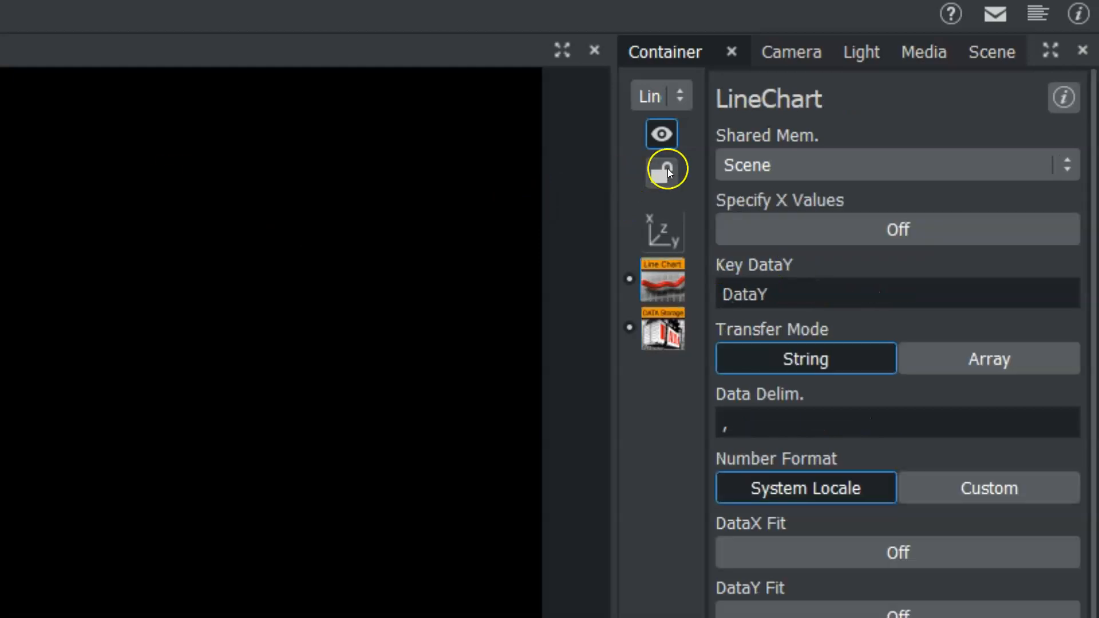
click(805, 287)
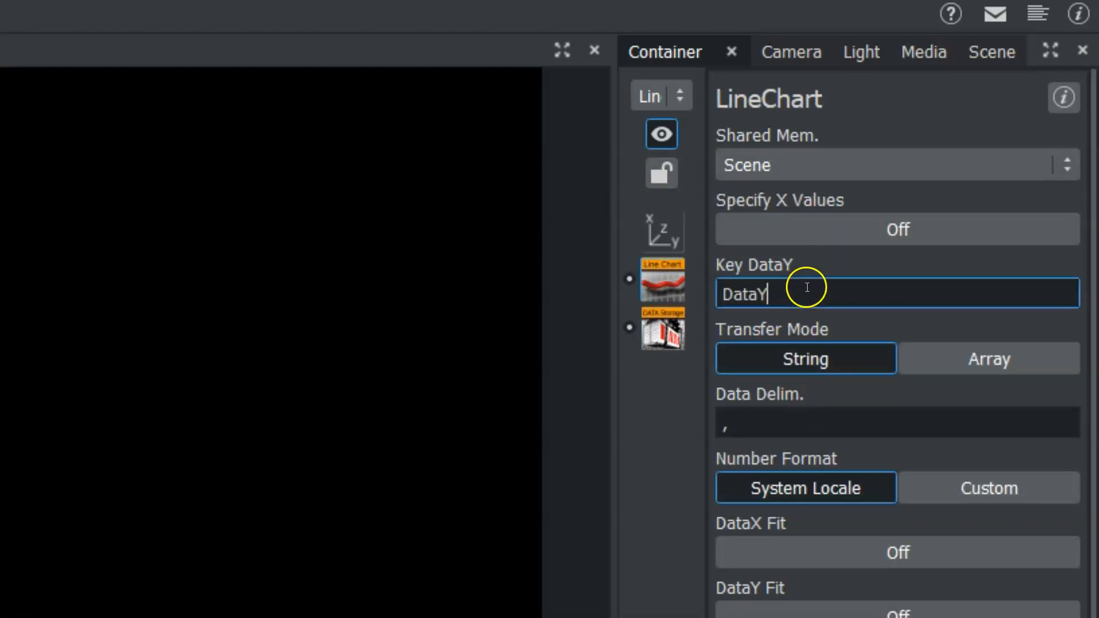
key(BackSpace)
text(2)
click(757, 415)
click(743, 424)
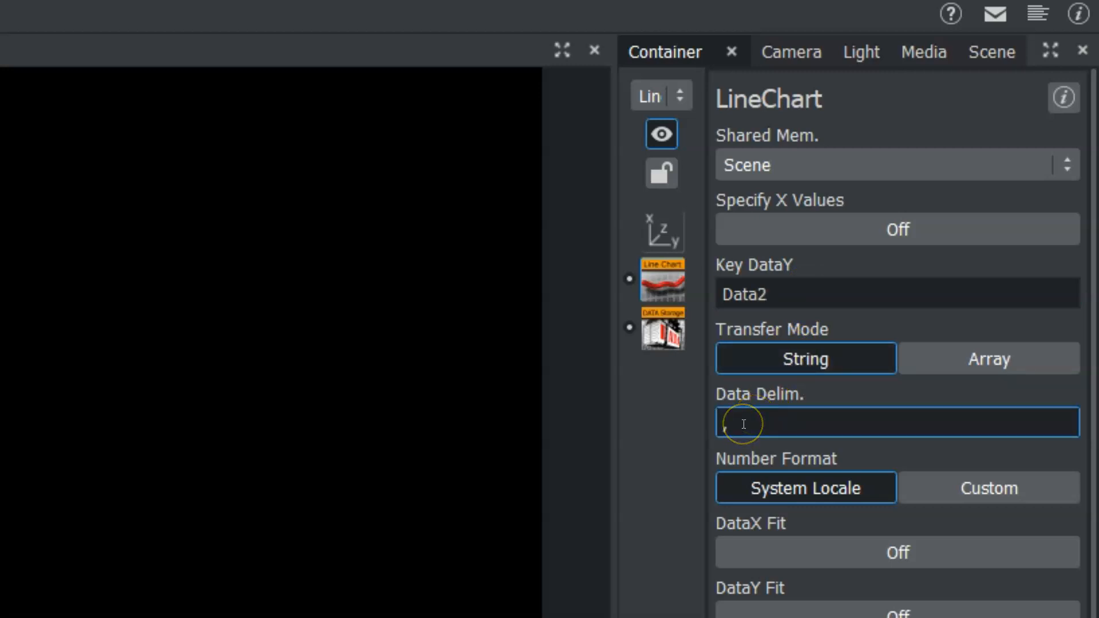
click(68, 608)
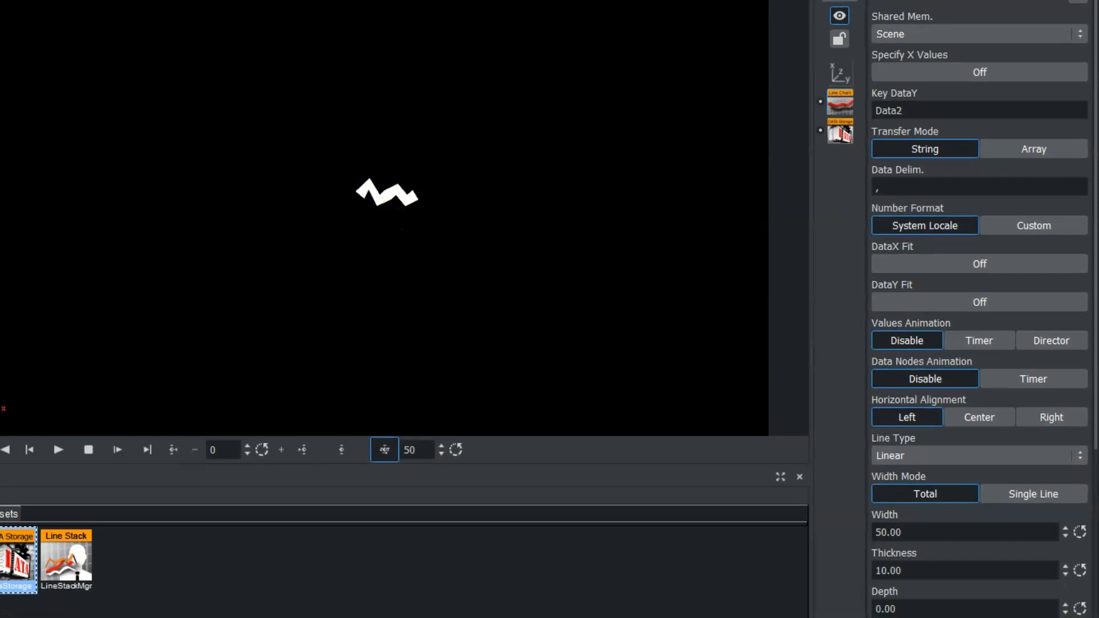
- Scale the line chart uniformly to about 4.93 and move it to about X -189 and Y -29
click(839, 73)
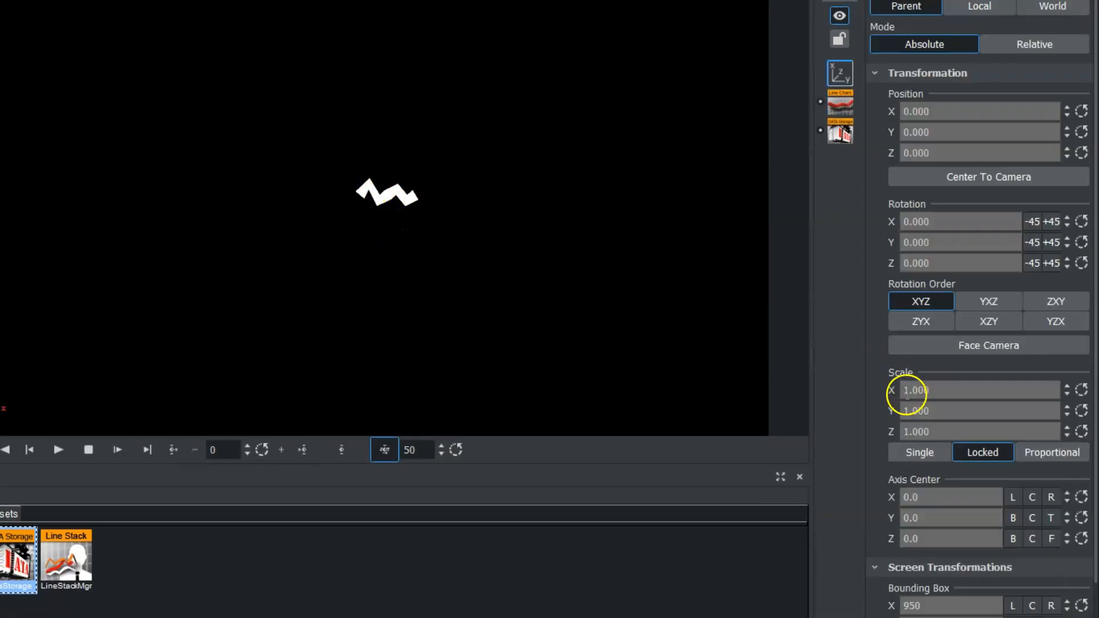
drag(908, 394, 1063, 368)
drag(915, 388, 1047, 384)
drag(952, 111, 807, 115)
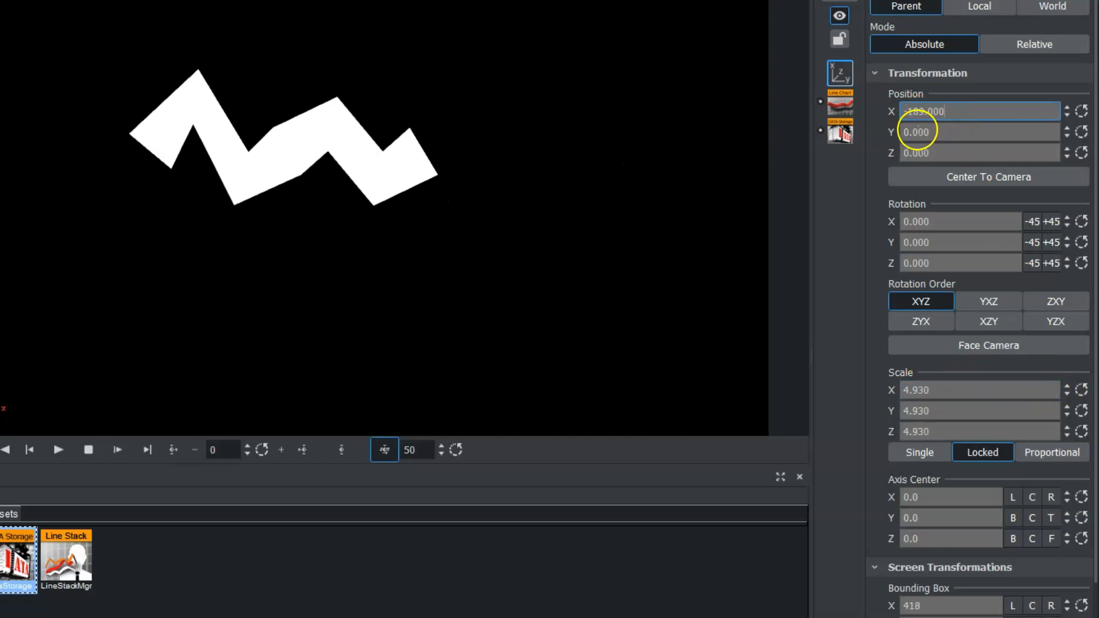
drag(918, 131, 896, 130)
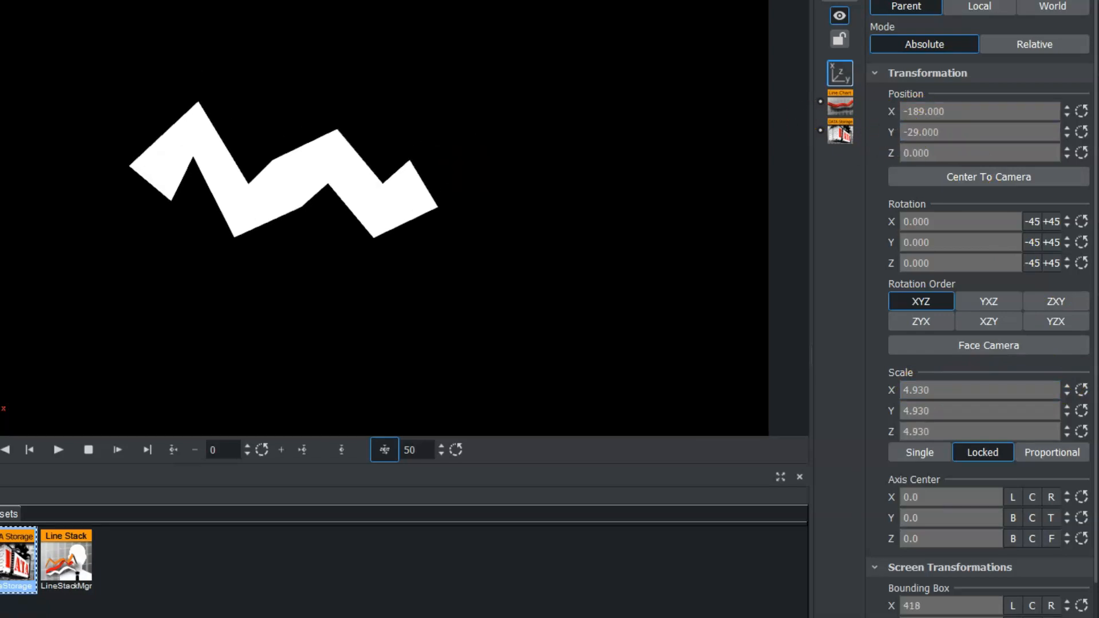
- Set the LineChart's width to about 116.6, its thickness to 3.5 and its depth to 8.1
click(840, 103)
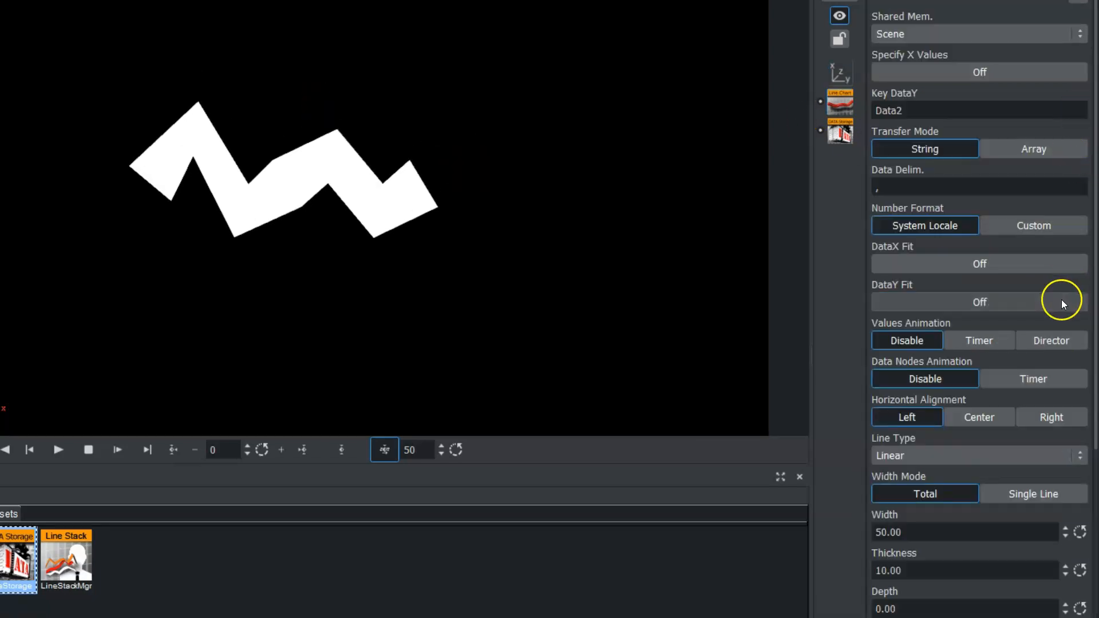
drag(1093, 222, 1091, 400)
click(927, 253)
drag(927, 254, 1032, 251)
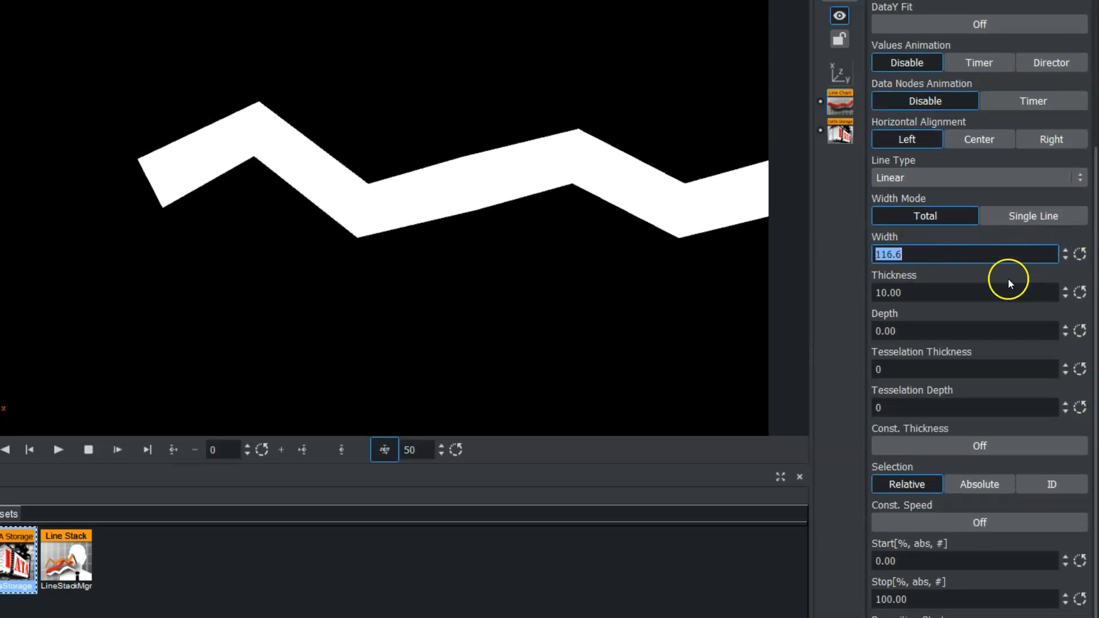
drag(926, 295, 910, 332)
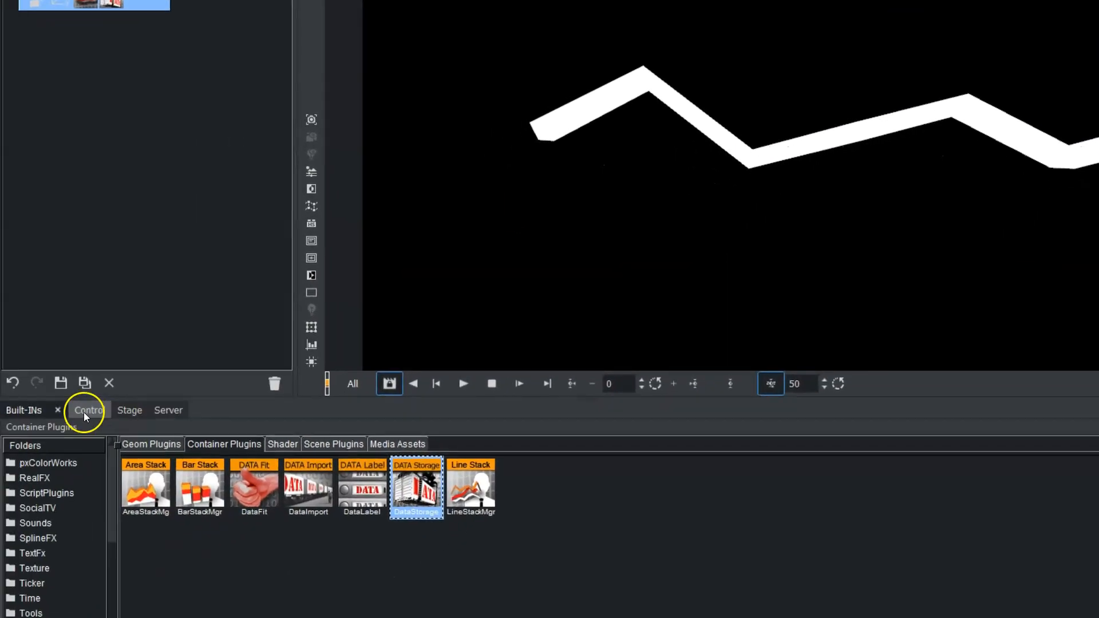
- Apply the bright12 material from the ALL_GLOBALS server folder to the LineChart container
click(163, 410)
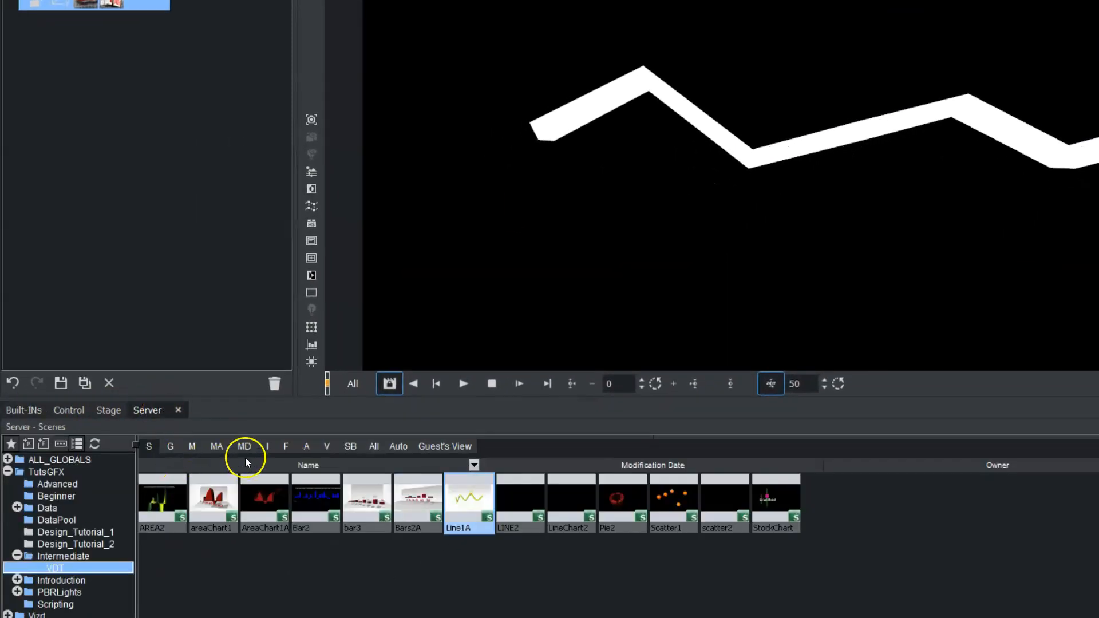
click(192, 448)
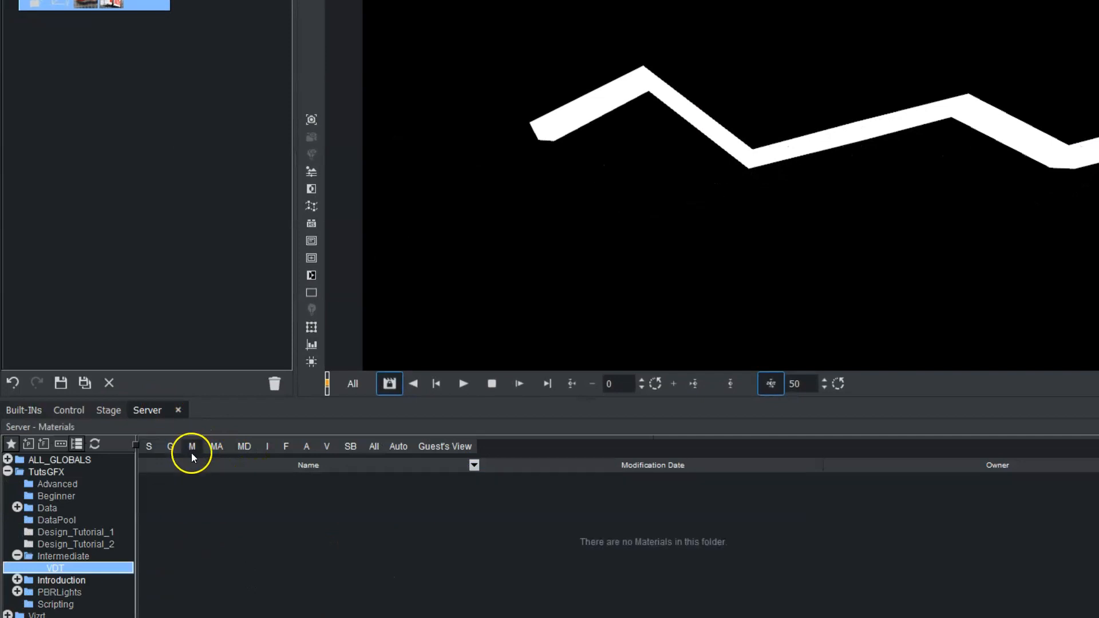
click(94, 459)
drag(356, 496, 114, 4)
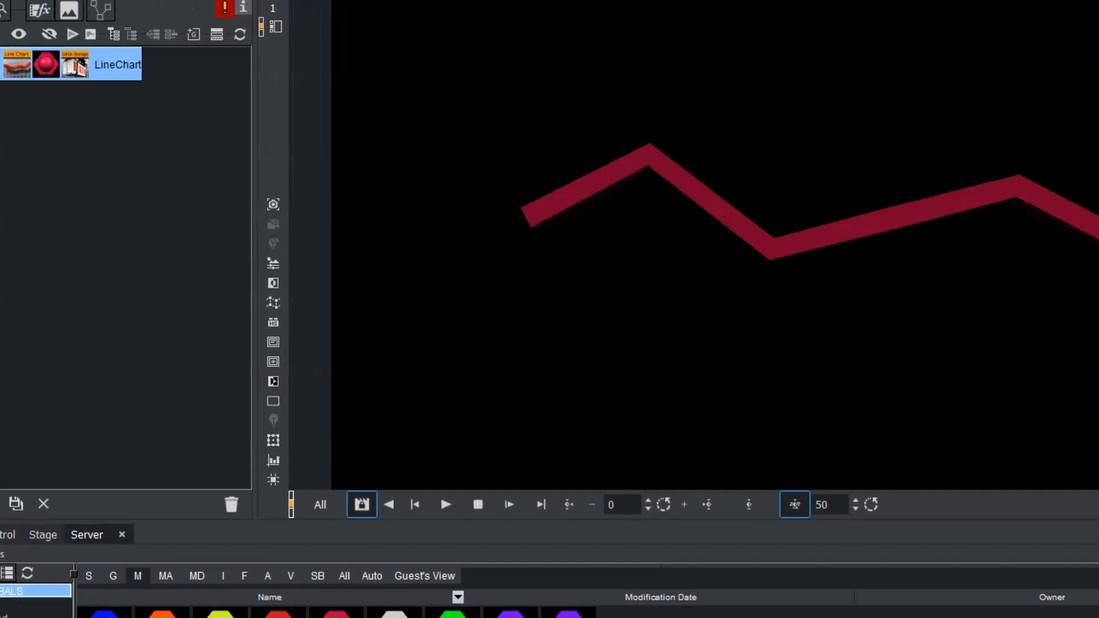
drag(826, 235, 420, 282)
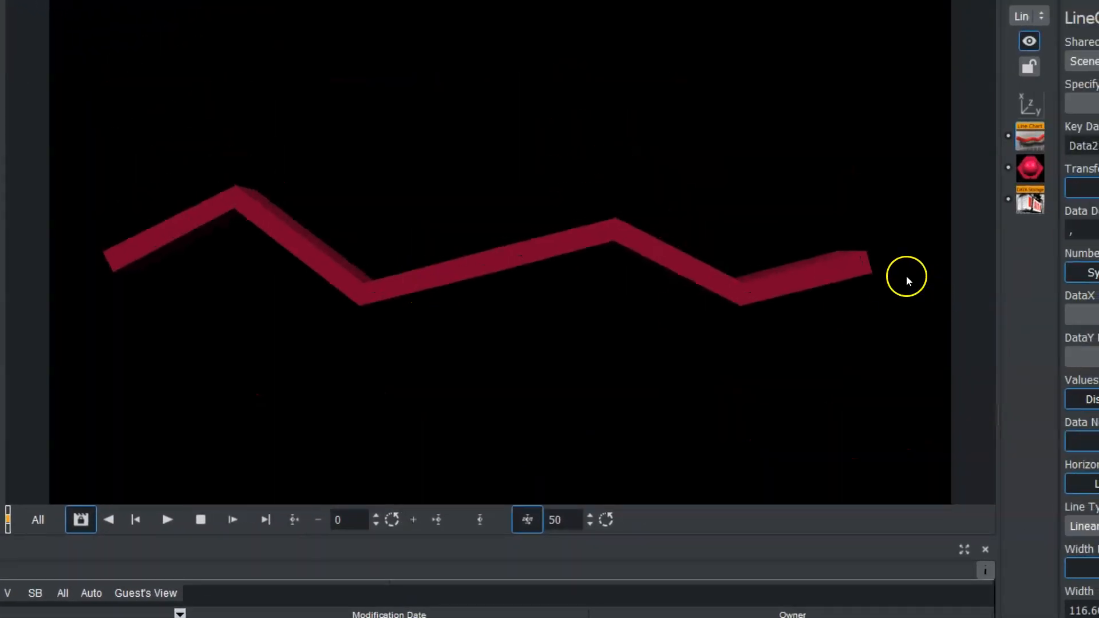
- Change the LineChart's line type to Spline
drag(967, 576, 899, 560)
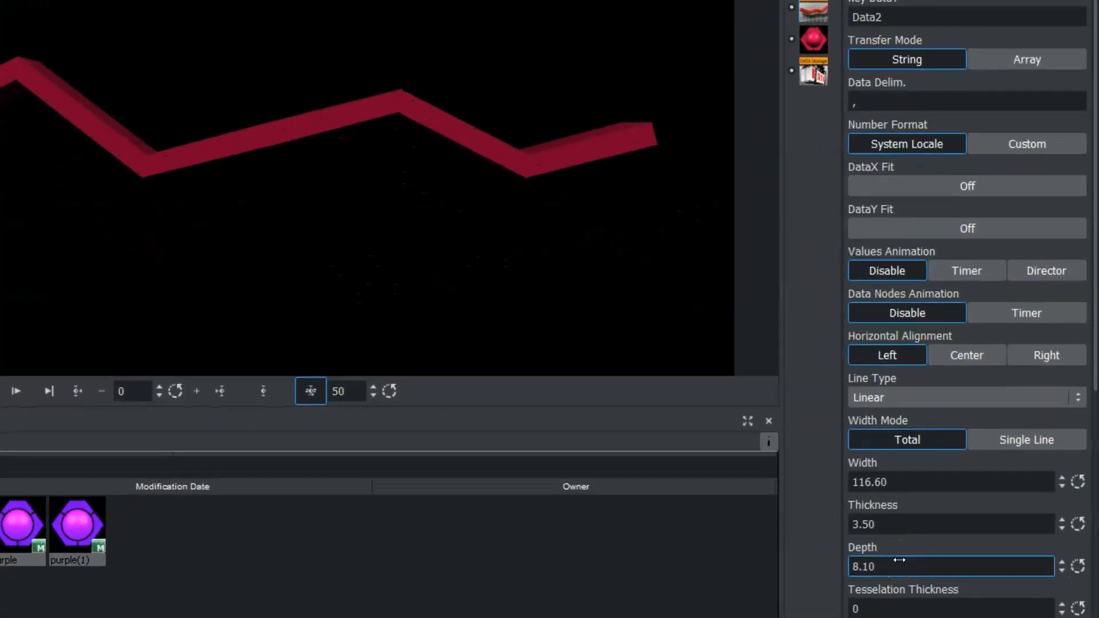
click(899, 561)
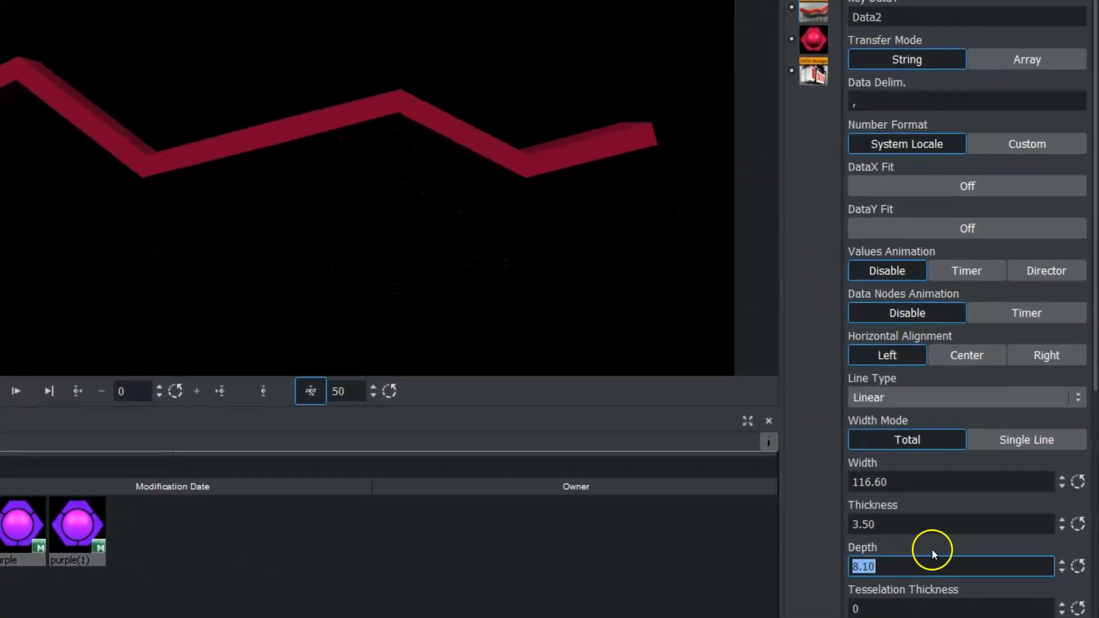
click(1097, 172)
drag(1098, 172, 1098, 295)
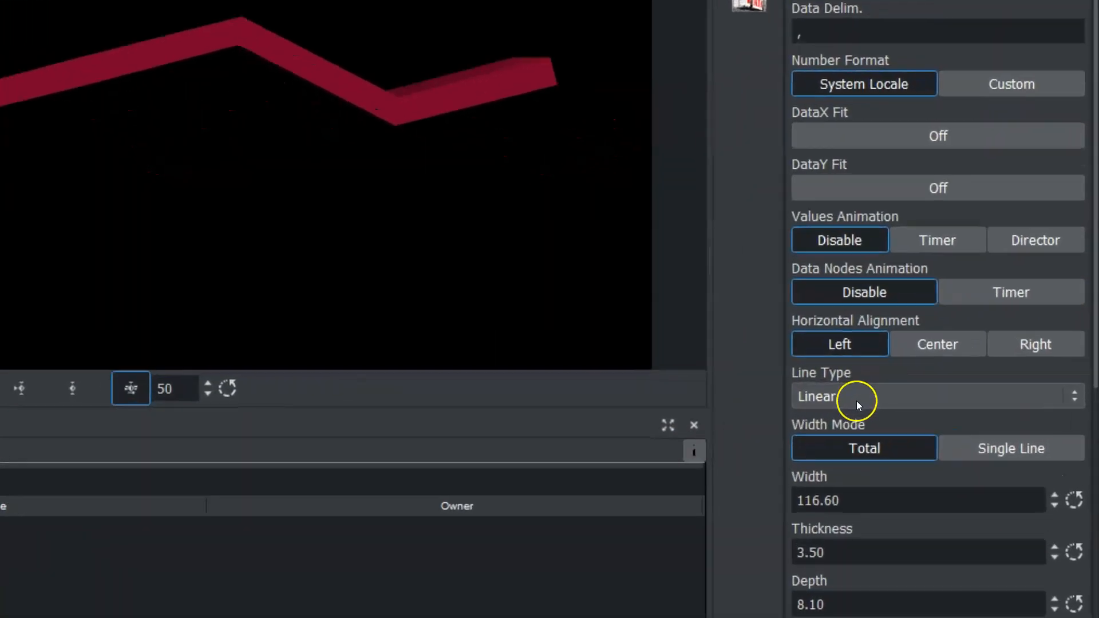
click(871, 398)
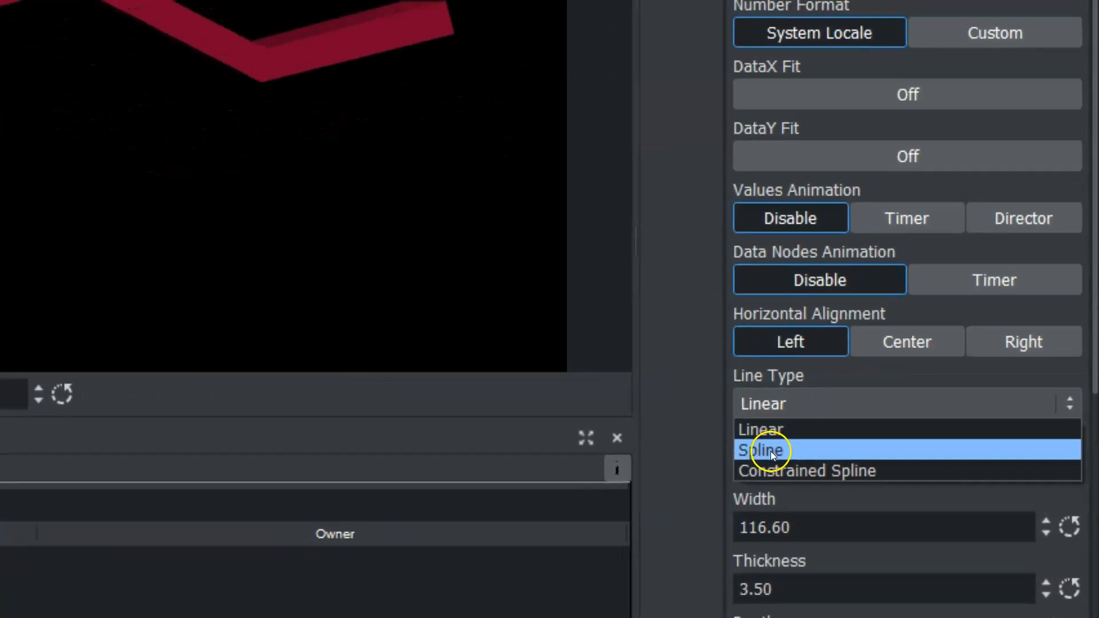
click(750, 441)
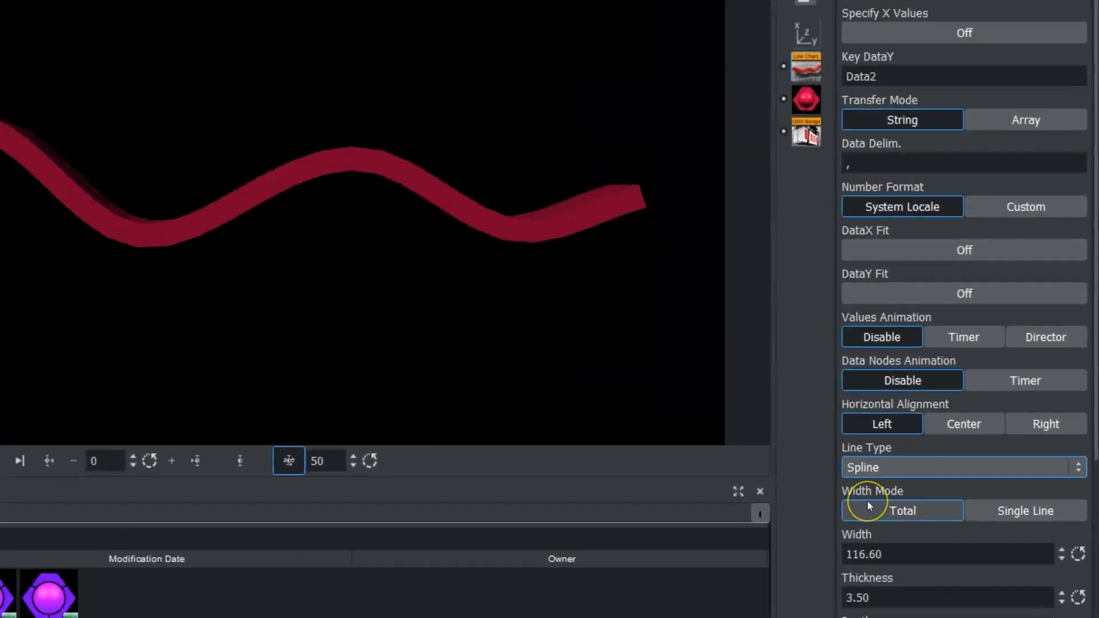
- Raise the LineChart's tesselation width to about 224 for a smoother curve
click(880, 511)
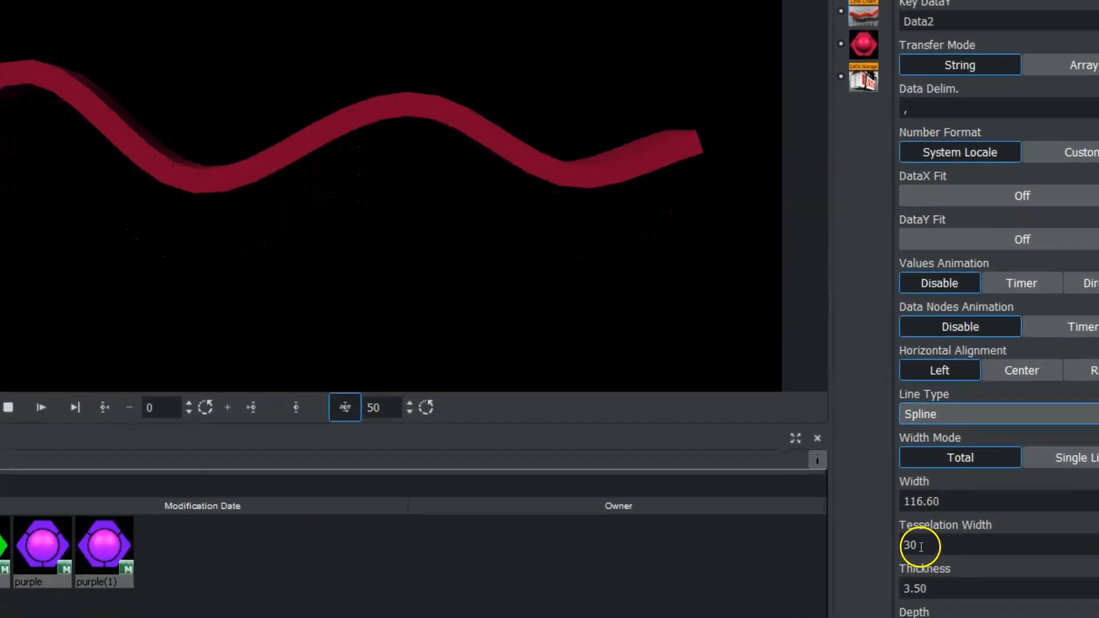
drag(921, 545, 1093, 541)
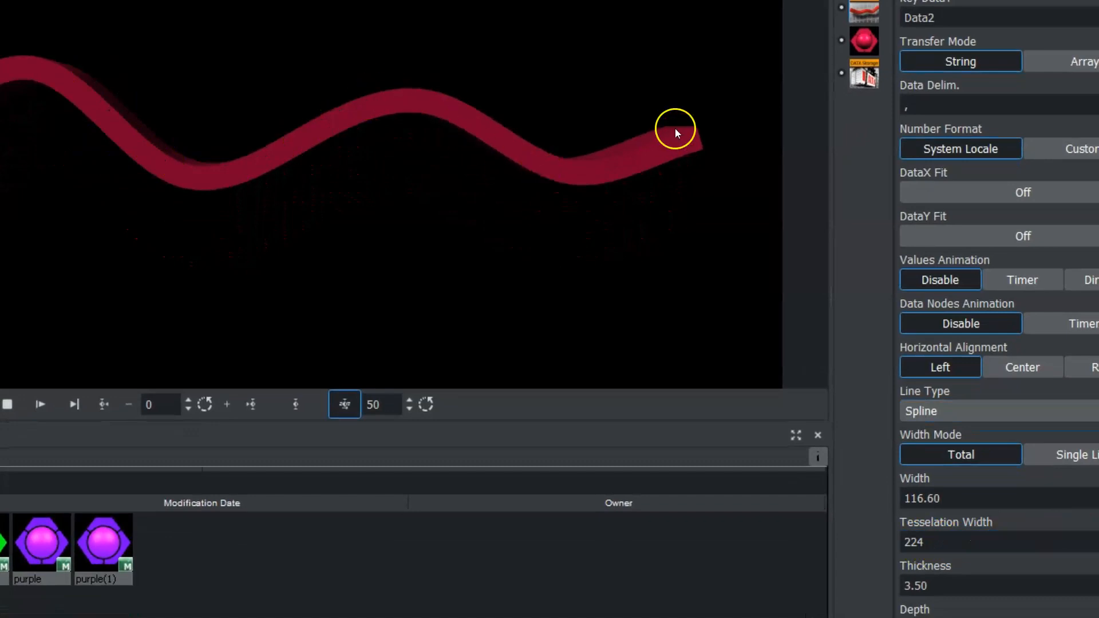
mouse_move(126, 541)
mouse_down()
mouse_move(76, 304)
mouse_move(0, 189)
mouse_up()
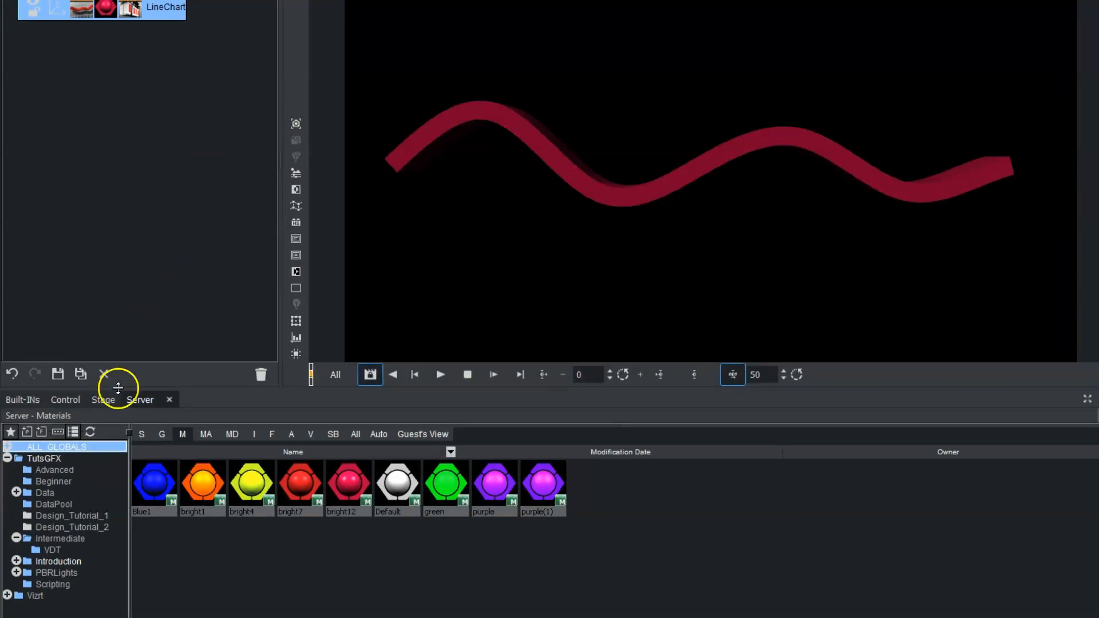
- Add a Sphere from the Default geometry plugins to the scene as a new container below the LineChart
click(17, 400)
click(138, 434)
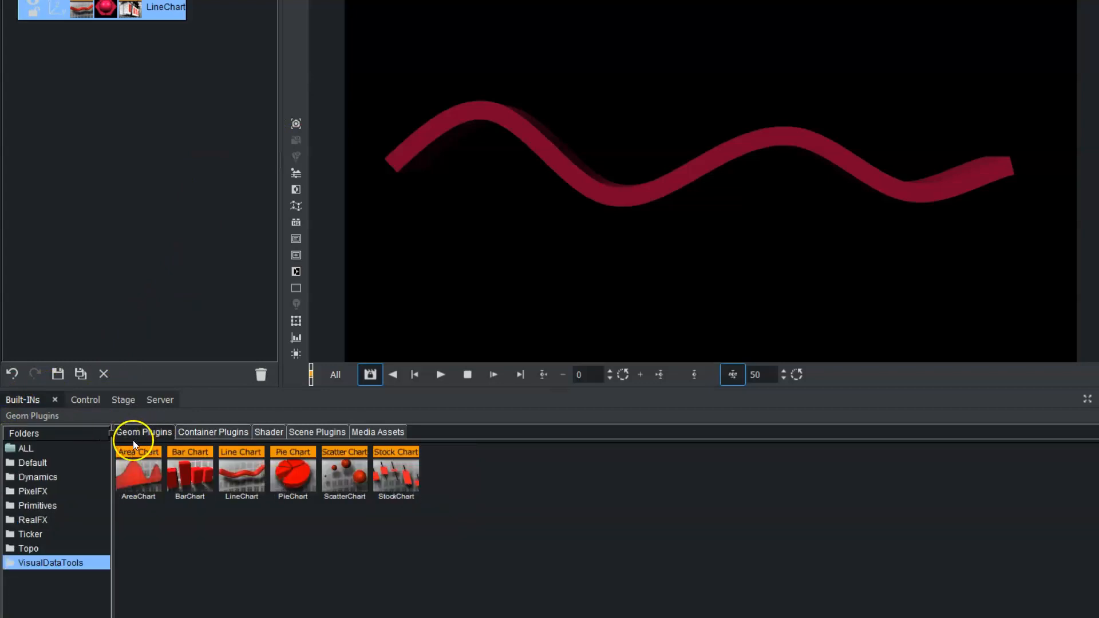
click(25, 463)
drag(704, 533, 91, 108)
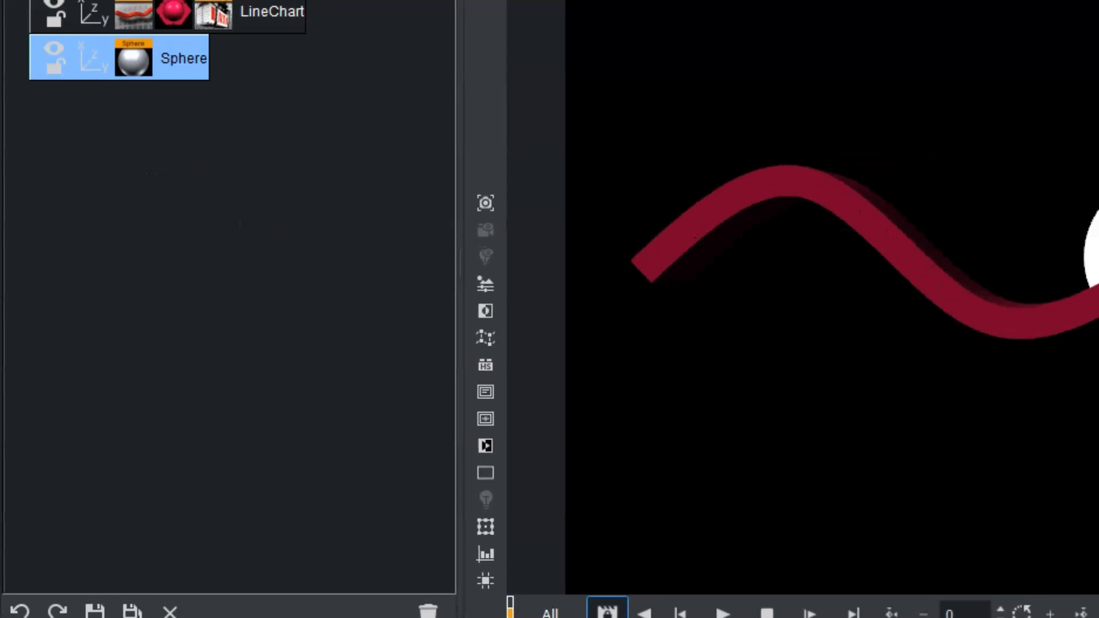
- Add a text container in the Neutra-Text-TF-Bold-Alt font reading "Low" and shift it horizontally to sit beneath the sphere
click(417, 527)
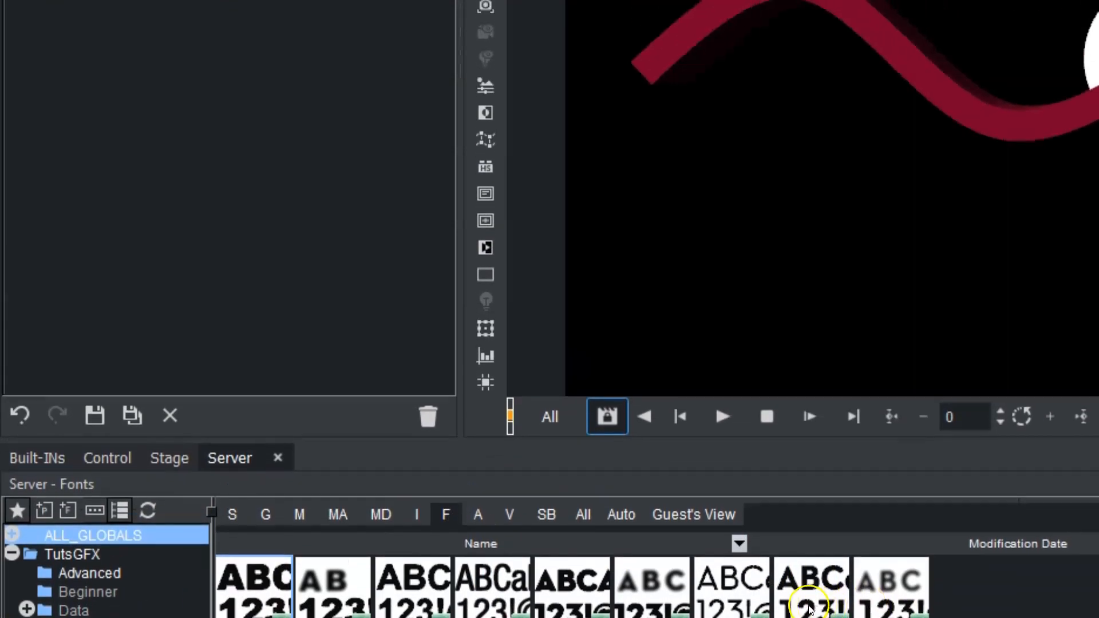
drag(815, 456, 120, 176)
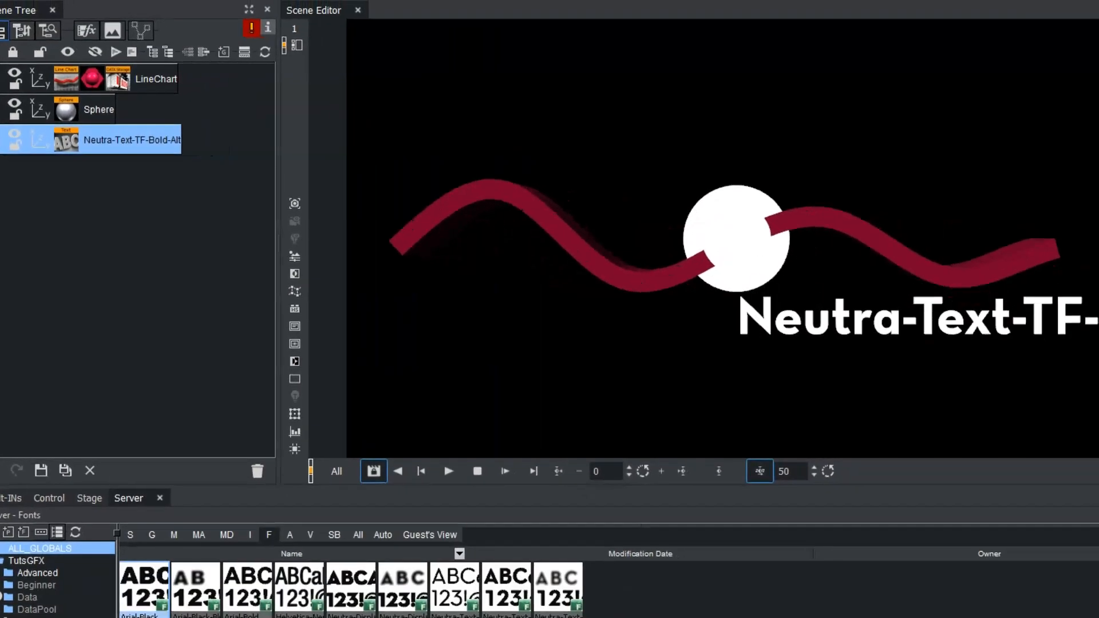
click(57, 142)
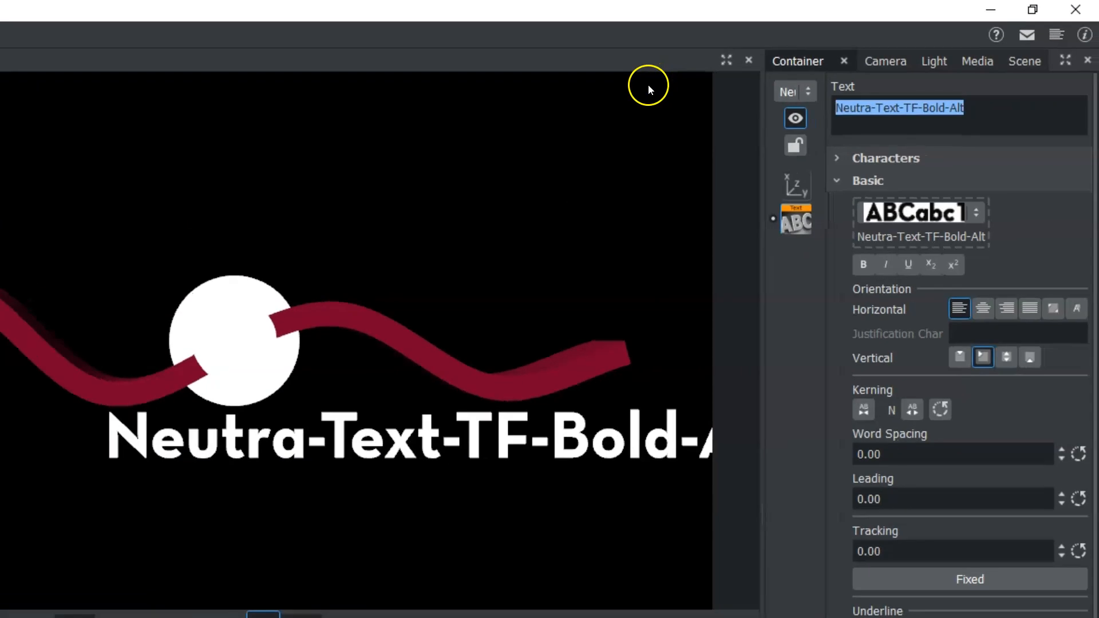
text(Low)
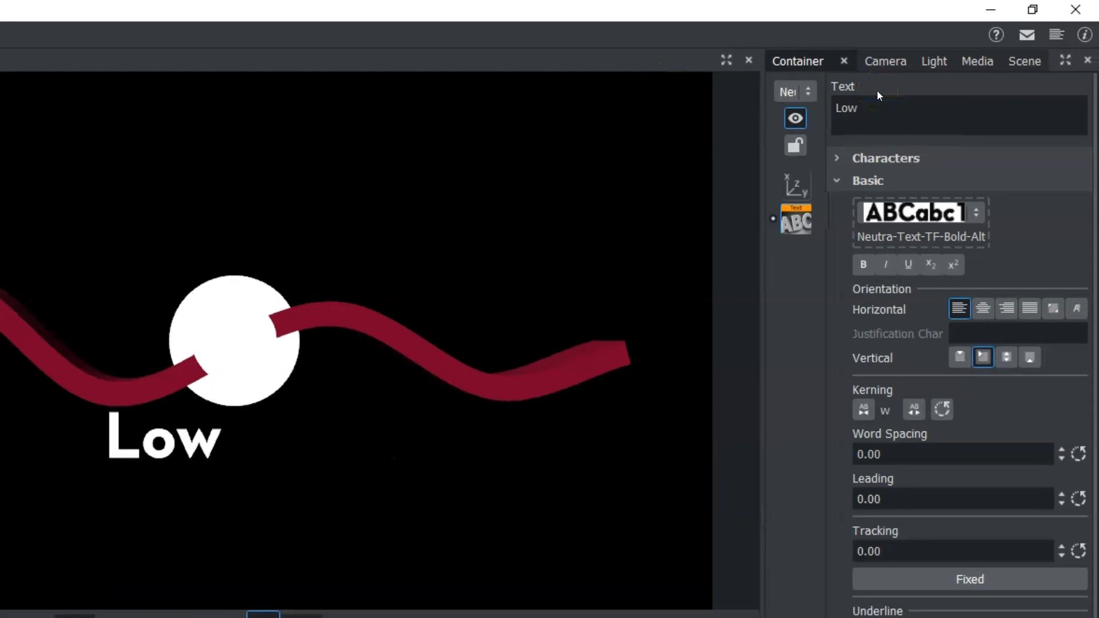
click(788, 191)
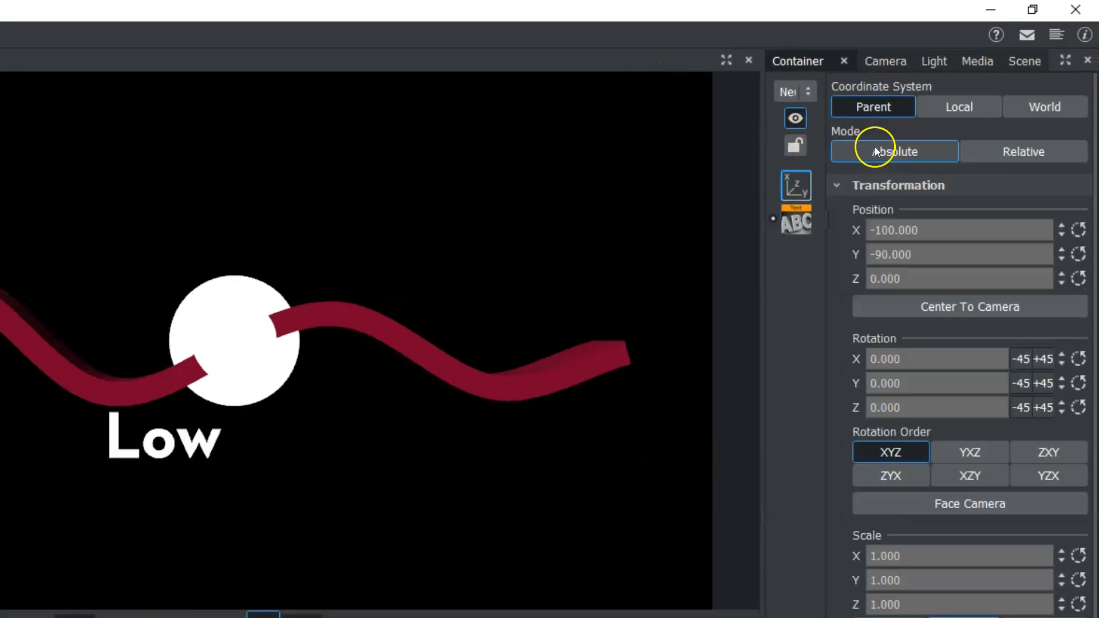
drag(885, 226, 939, 228)
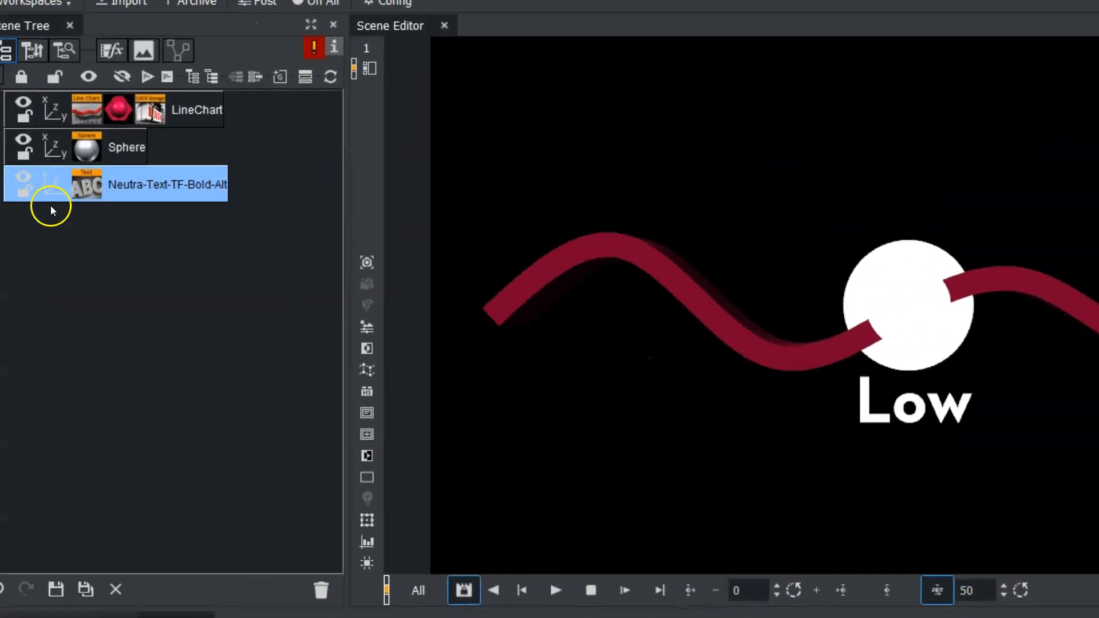
- Group the Sphere and text containers together and name the group low
click(120, 144)
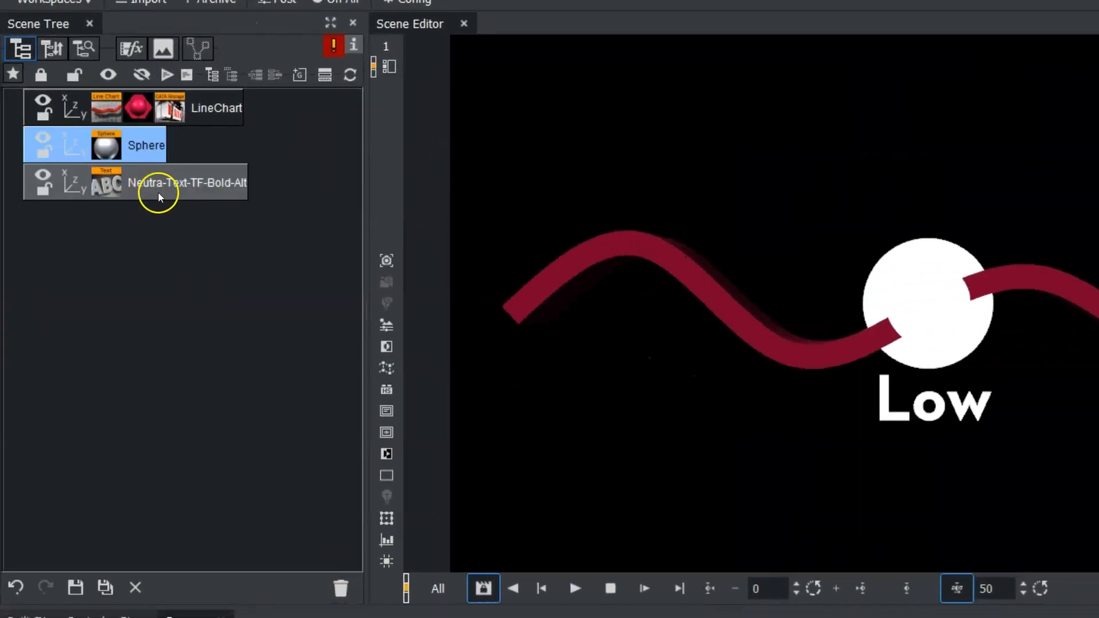
ctrl+click(159, 196)
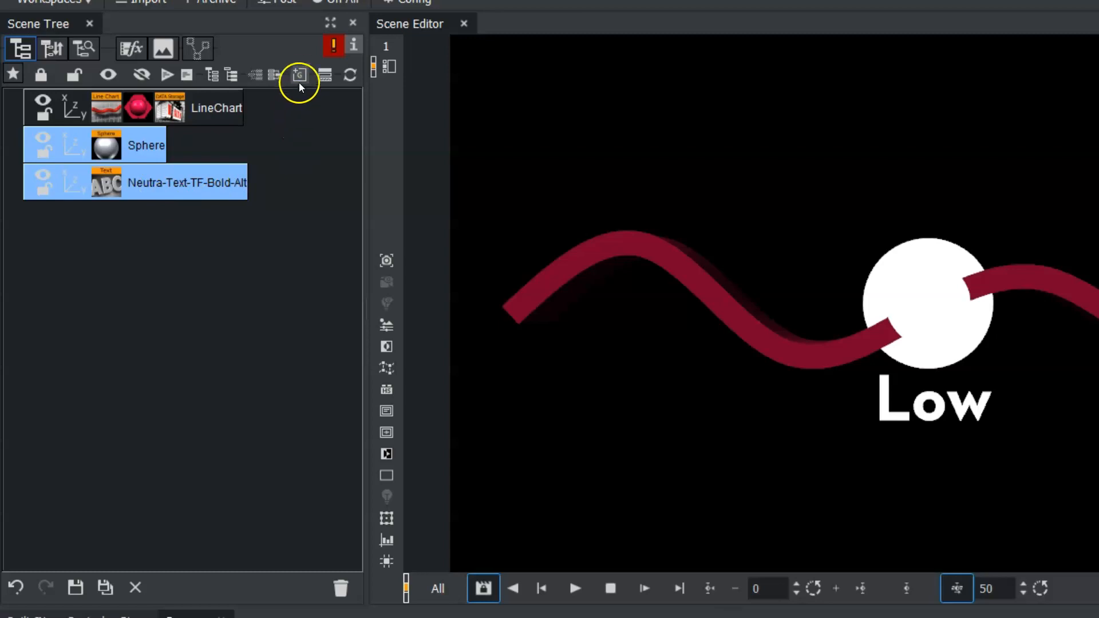
drag(300, 75, 177, 151)
drag(121, 208, 105, 148)
double_click(105, 146)
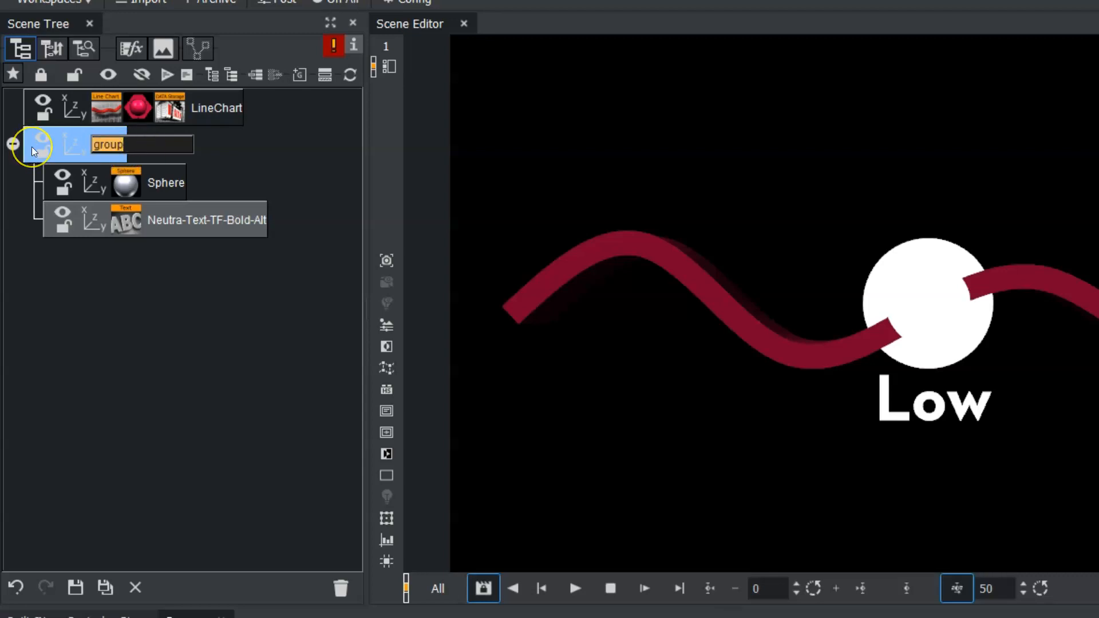
text(low)
key(Return)
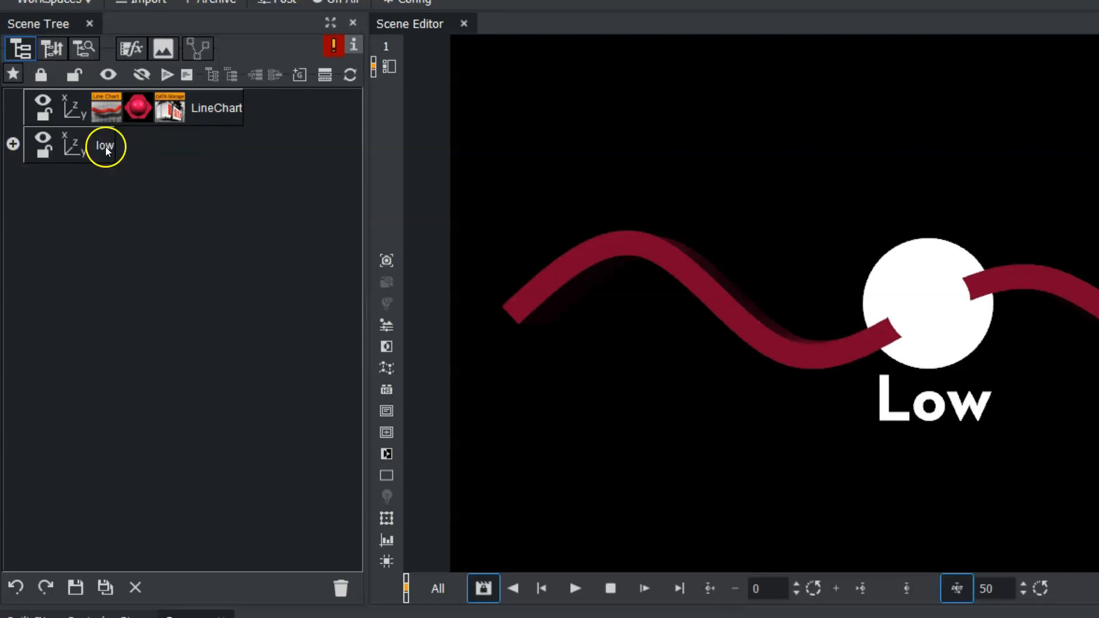
- Enable the LineChart's Low Pointer and assign the low group as its container
click(103, 107)
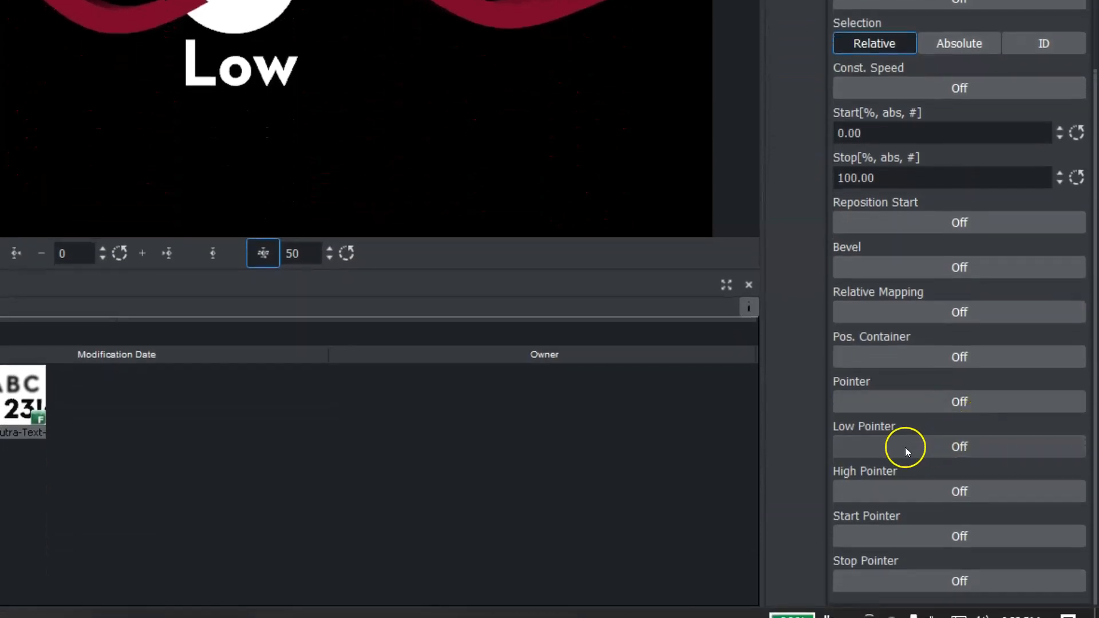
click(917, 449)
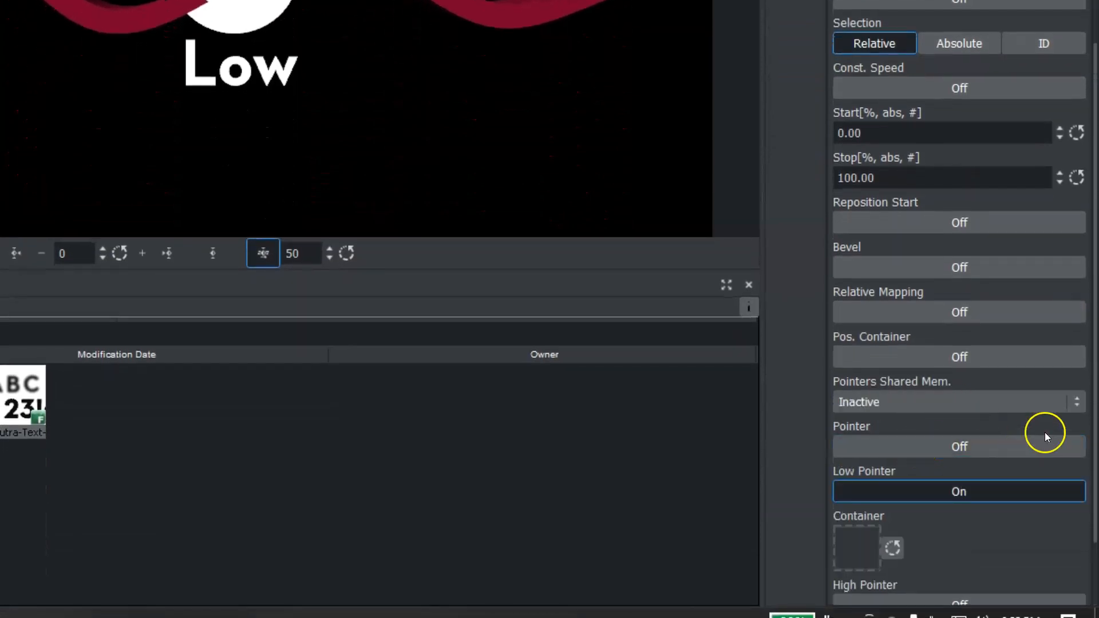
drag(1096, 415, 1097, 504)
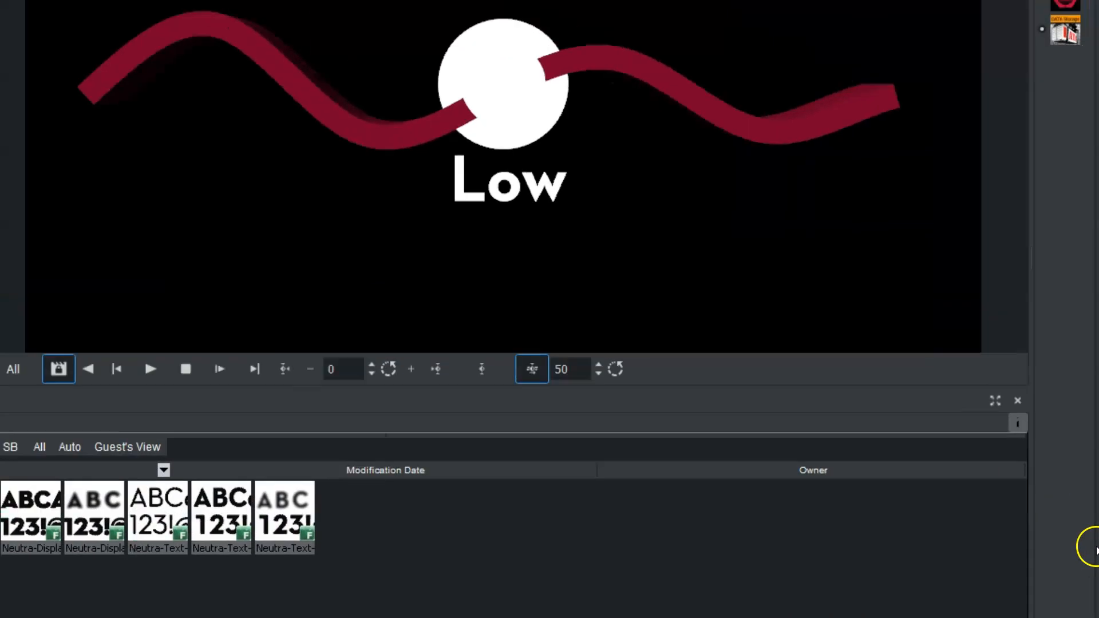
drag(100, 110, 858, 409)
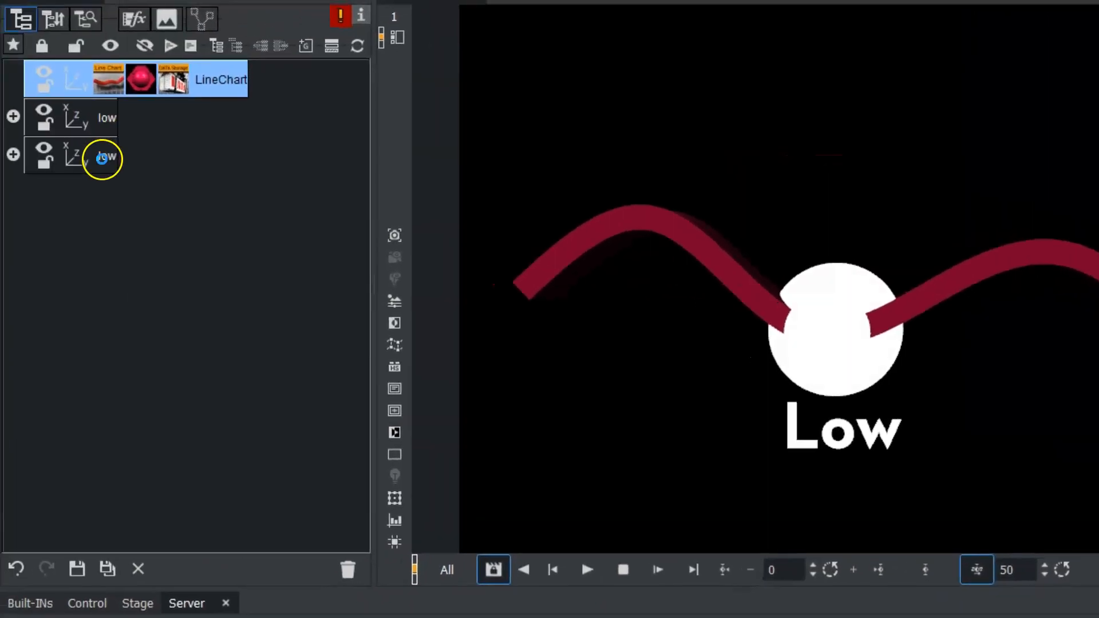
- Duplicate the low group and name the copy high
click(103, 156)
double_click(103, 156)
key(Return)
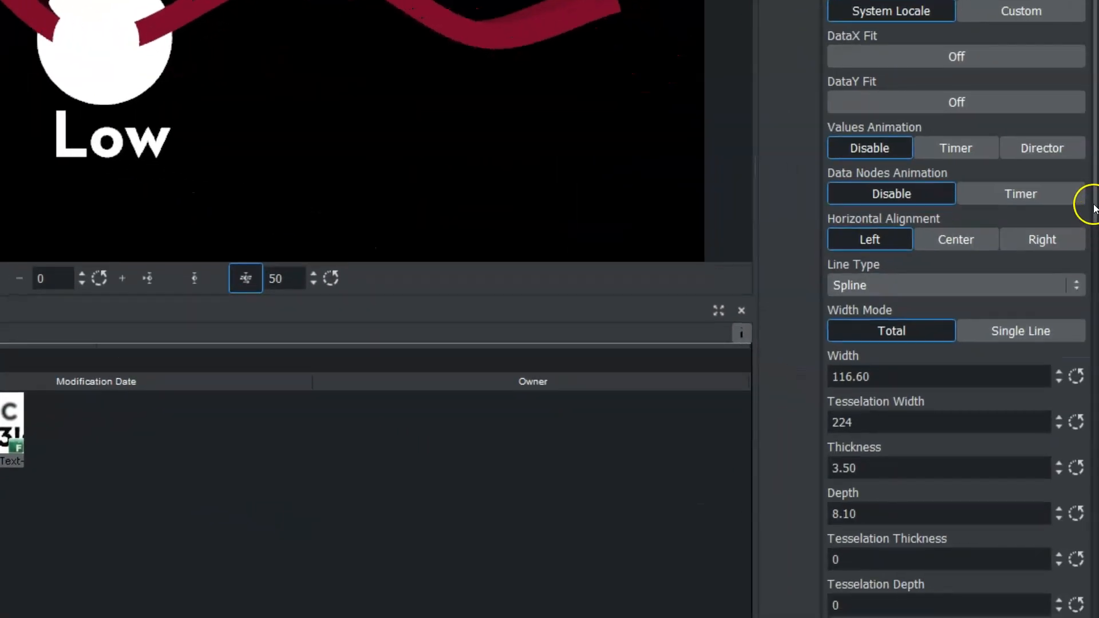
- Enable the LineChart's High Pointer and assign the high group as its container
drag(1094, 208, 1096, 616)
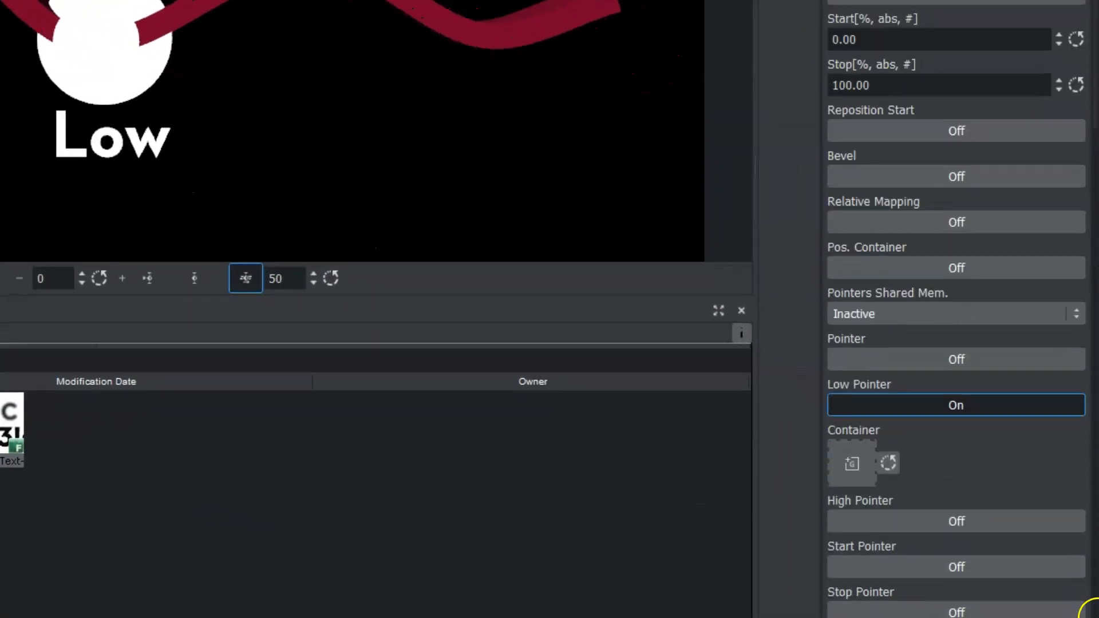
click(874, 524)
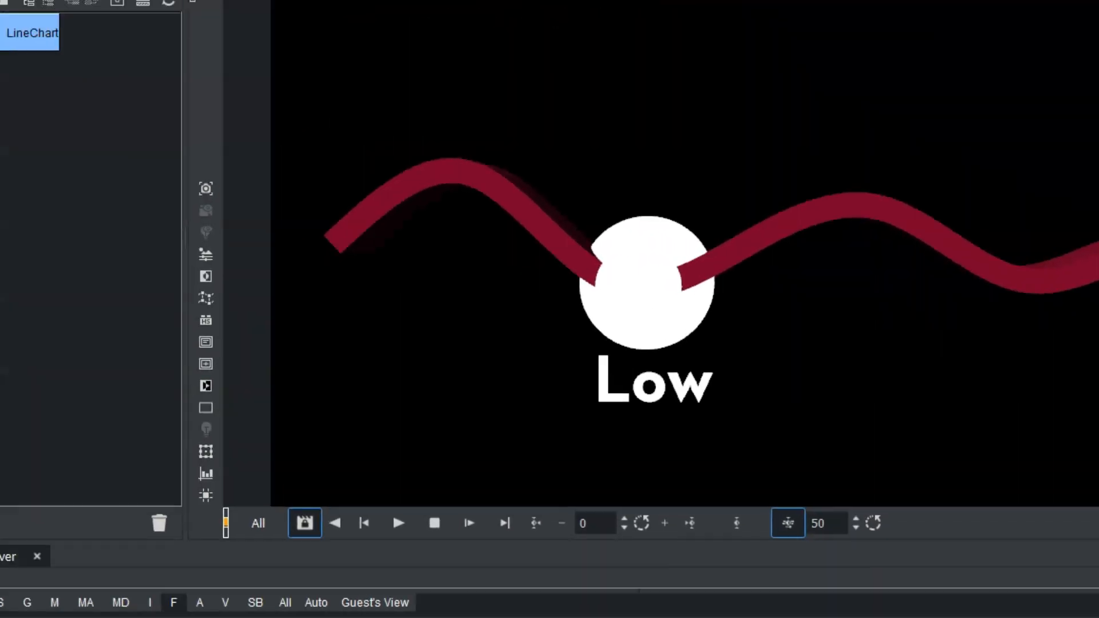
drag(108, 194, 856, 542)
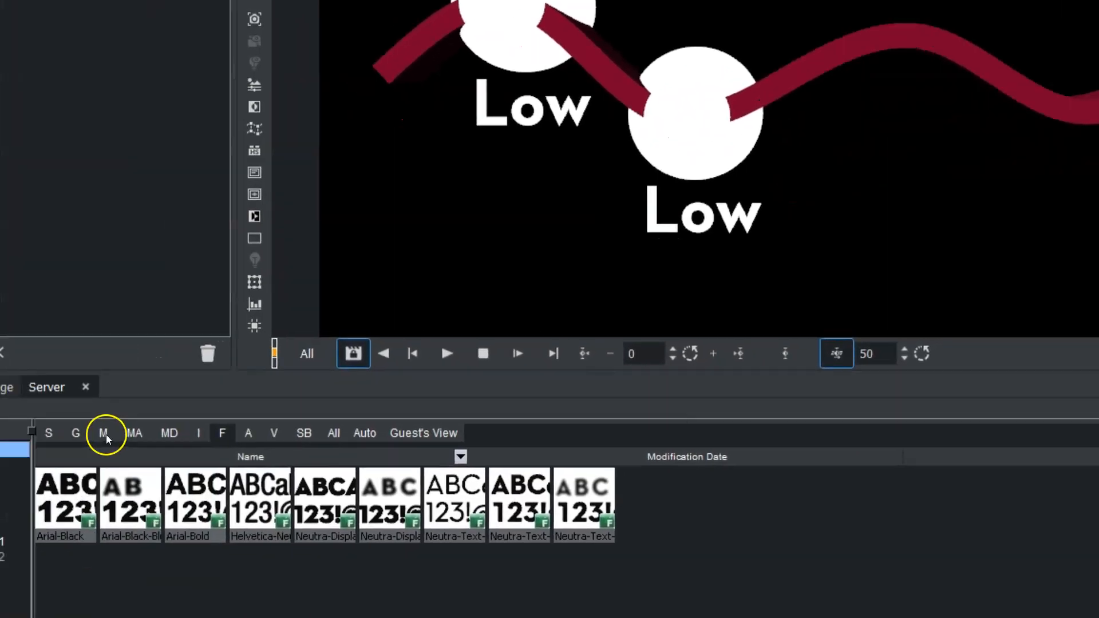
- Apply the yellow bright4 material to the low and high groups and scale the low group uniformly to about 0.62
click(104, 434)
drag(335, 461, 151, 32)
drag(336, 460, 80, 71)
drag(912, 393, 923, 430)
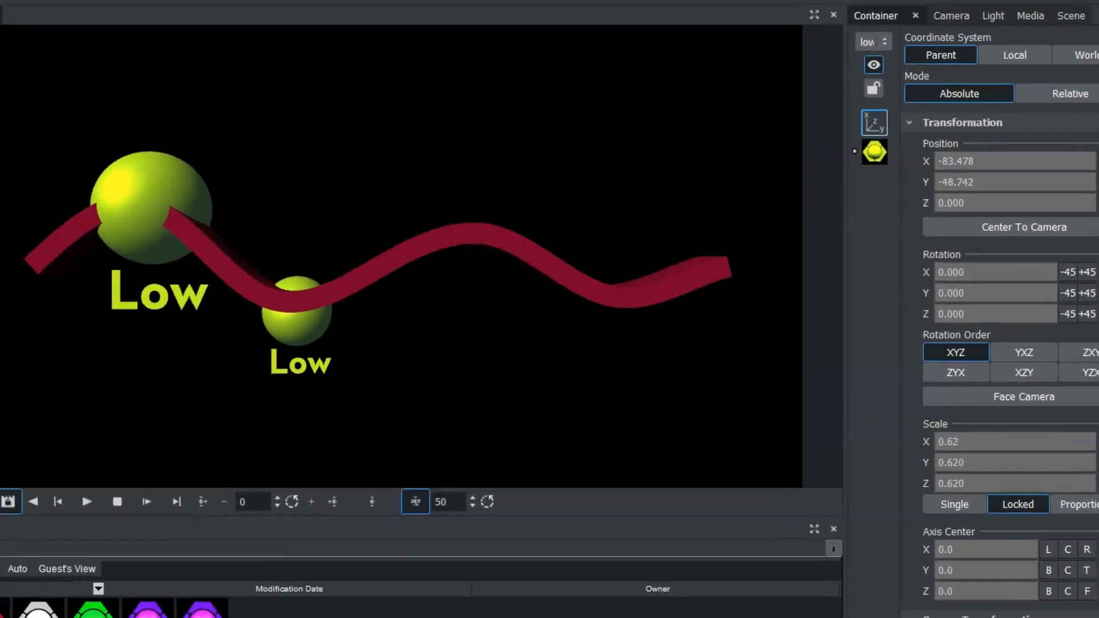
- Change the text inside the high group to "high" and hide the group
click(69, 208)
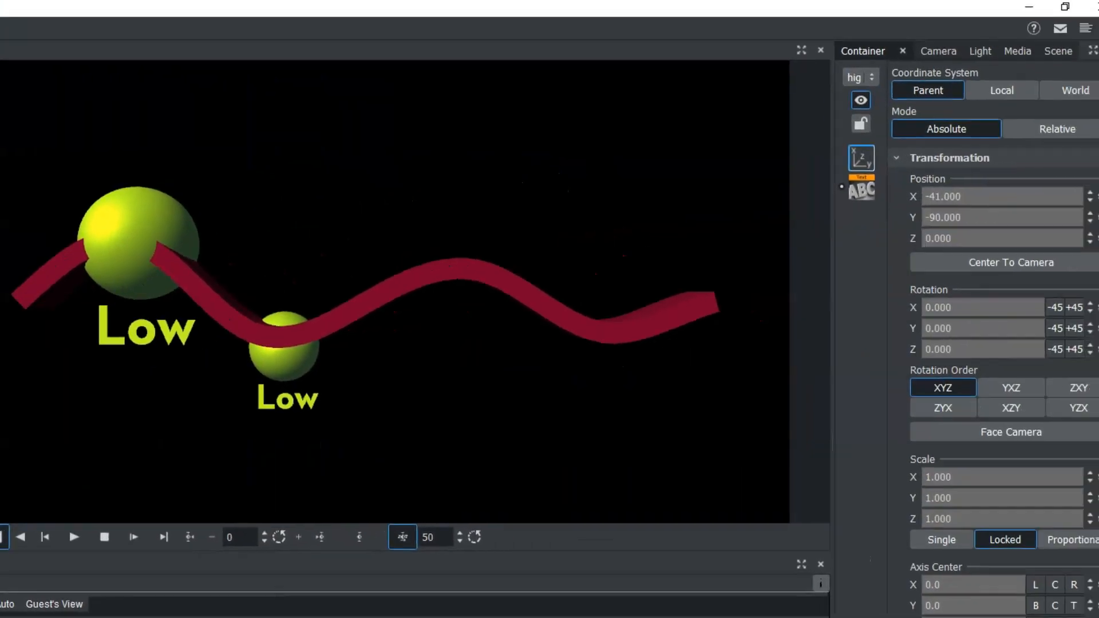
click(859, 186)
double_click(884, 95)
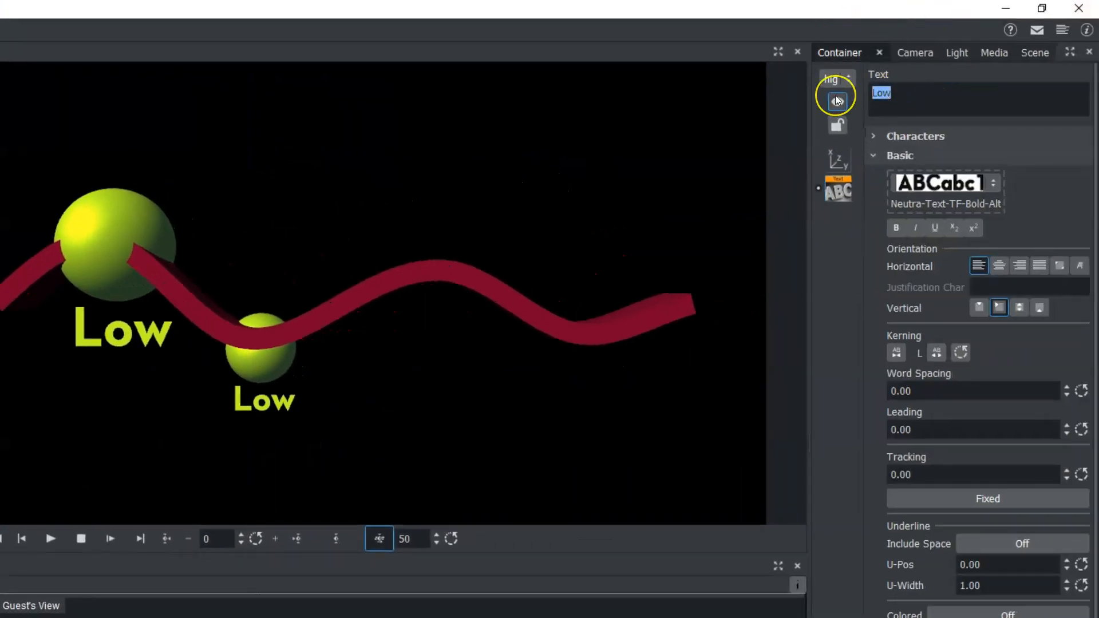
text(high)
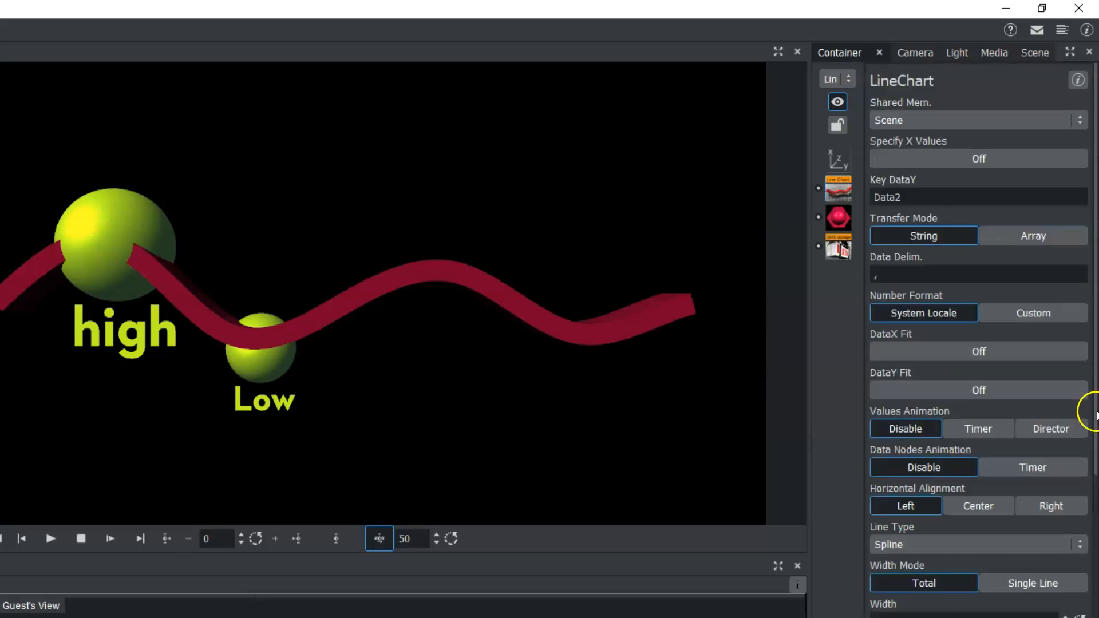
scroll(972, 414, down, 10)
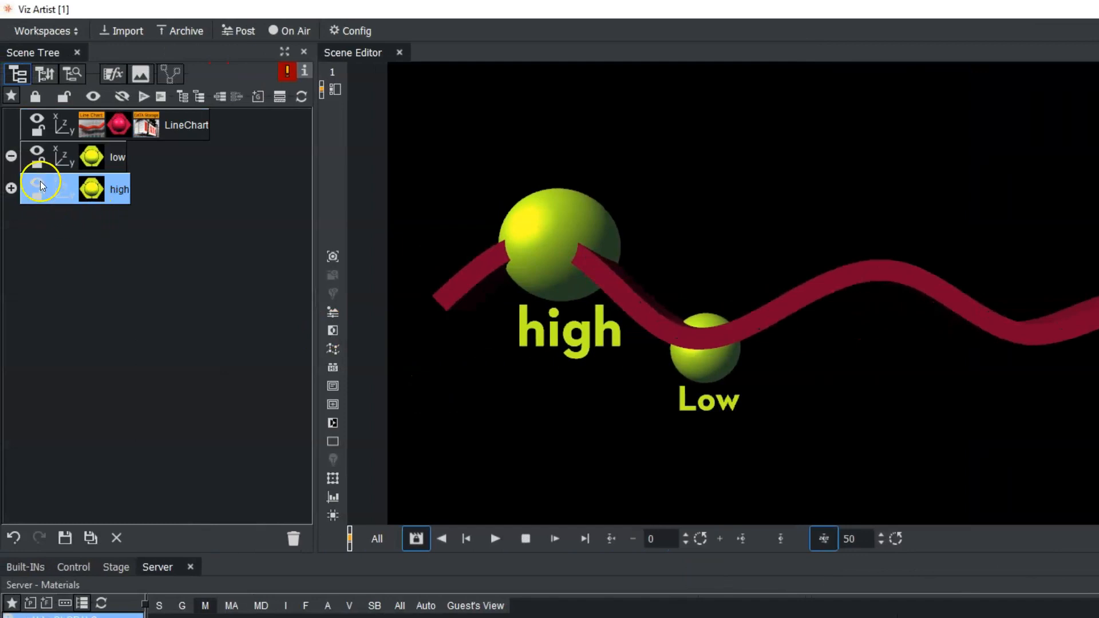
click(39, 184)
- Add the bg1 geometry from the Intermediate/VDT server folder to the scene tree as a background
click(182, 606)
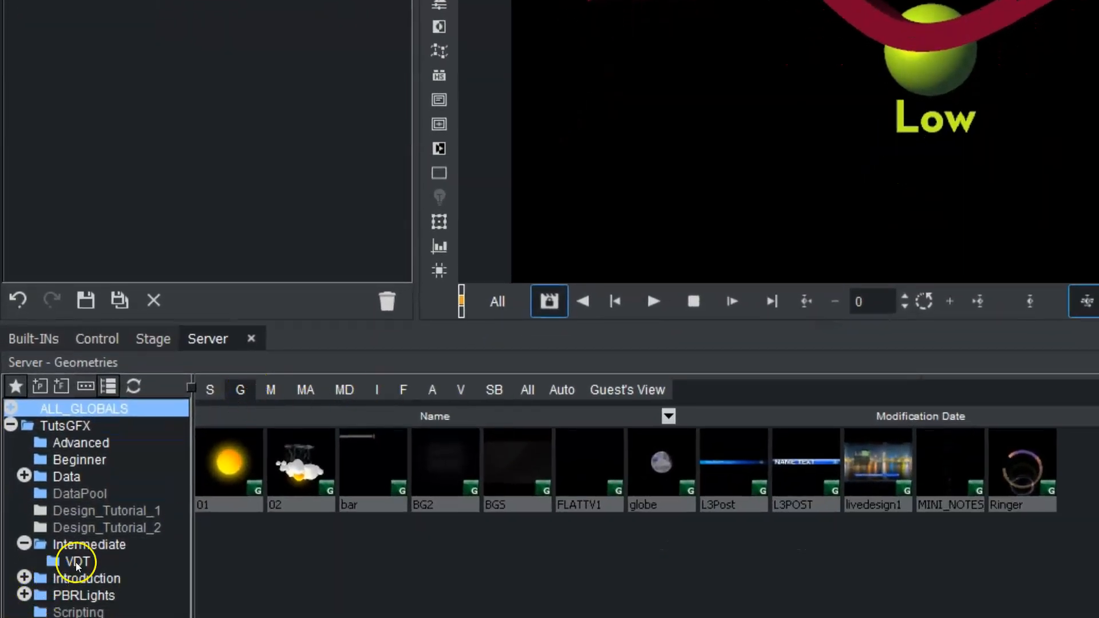
click(78, 562)
drag(229, 463, 222, 84)
drag(223, 176, 108, 76)
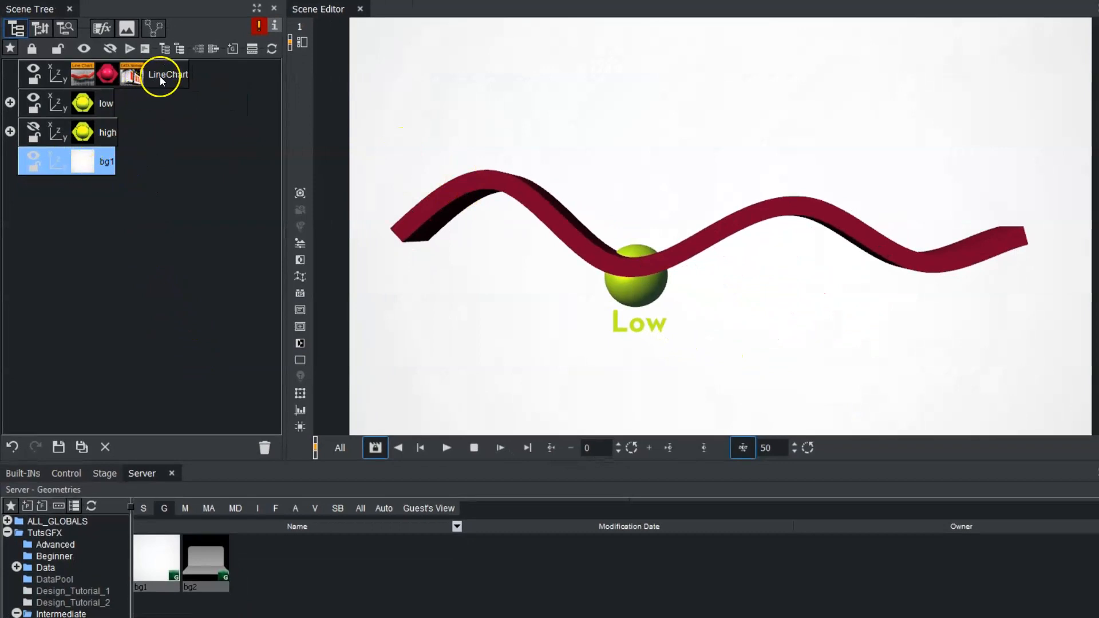
- Duplicate the LineChart container and add the Expert plugin from the Global folder to the lower of the two
ctrl+drag(160, 76, 87, 85)
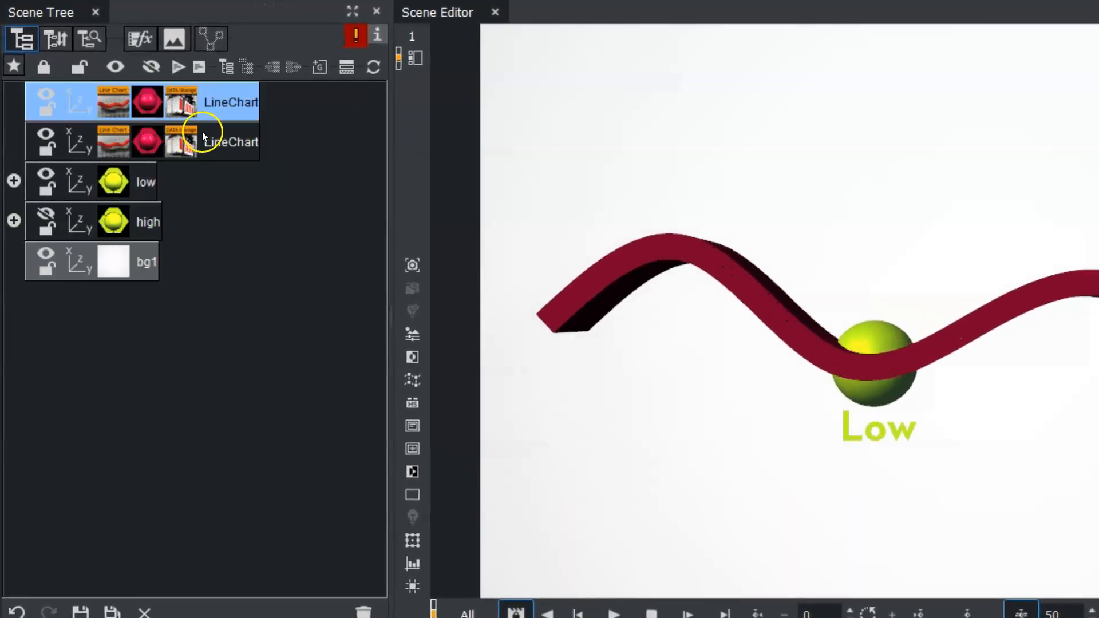
click(234, 144)
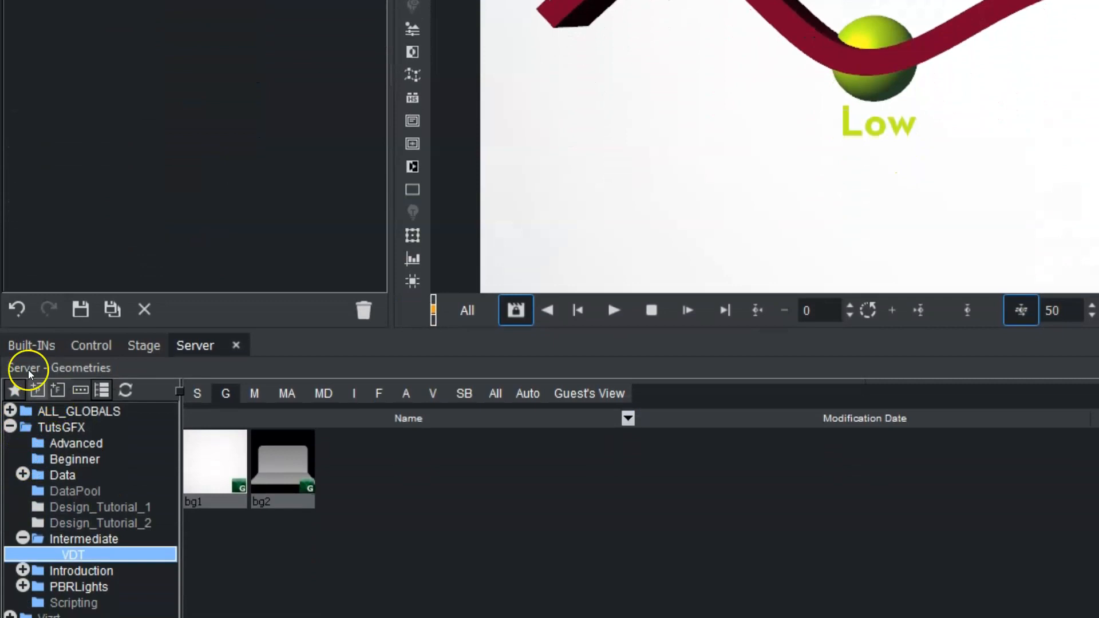
click(28, 346)
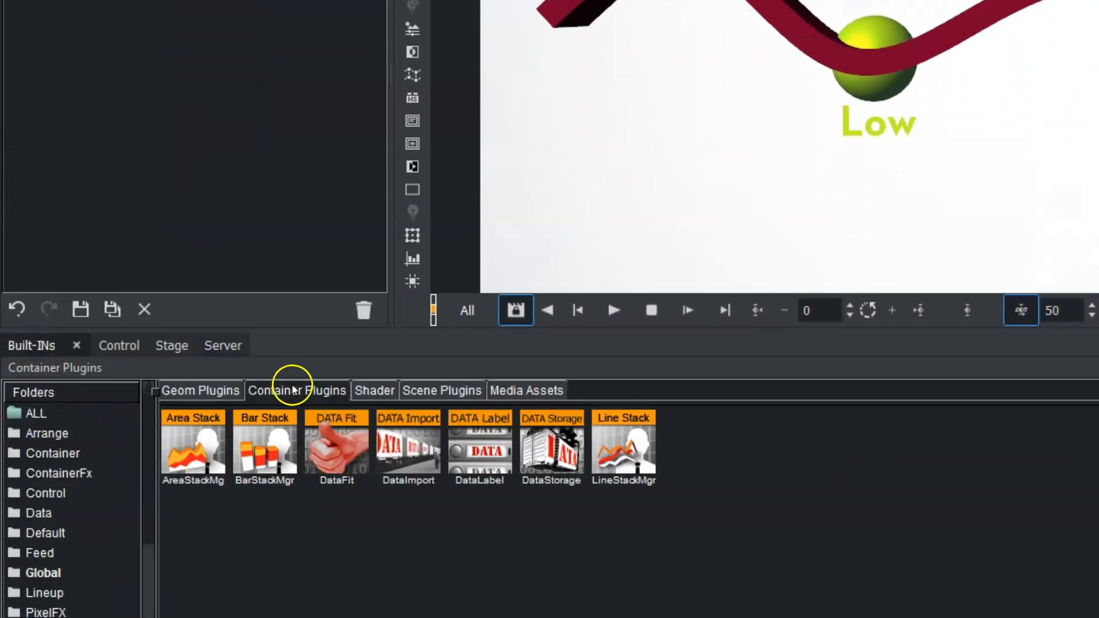
scroll(143, 510, down, 3)
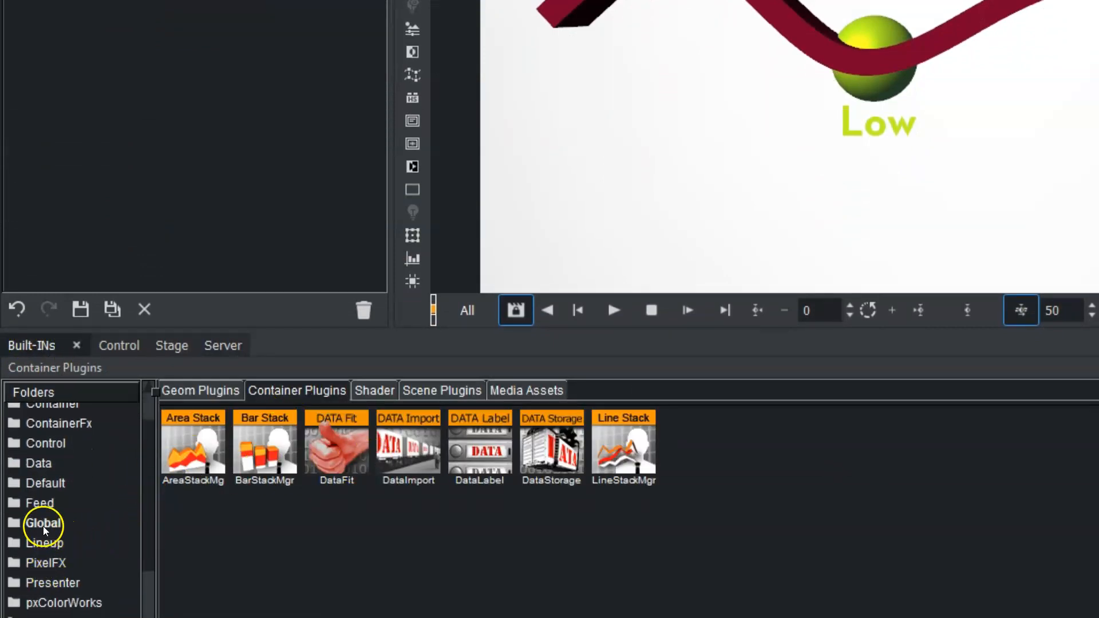
click(43, 524)
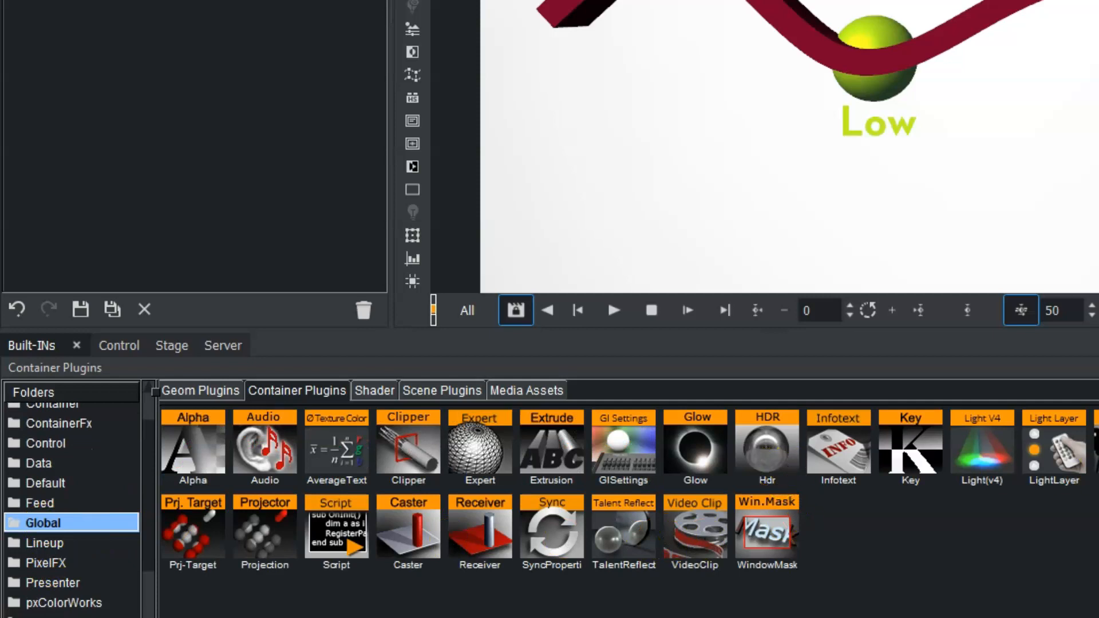
drag(468, 477, 204, 76)
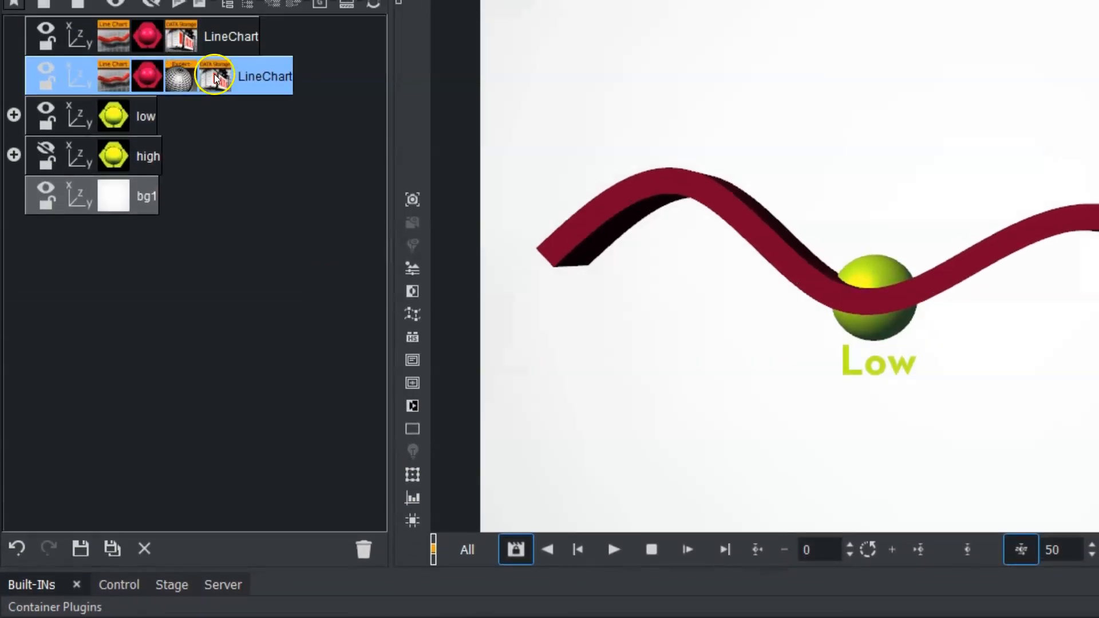
- Set the lower LineChart's Expert mirror option to Y and hide the low group
click(186, 81)
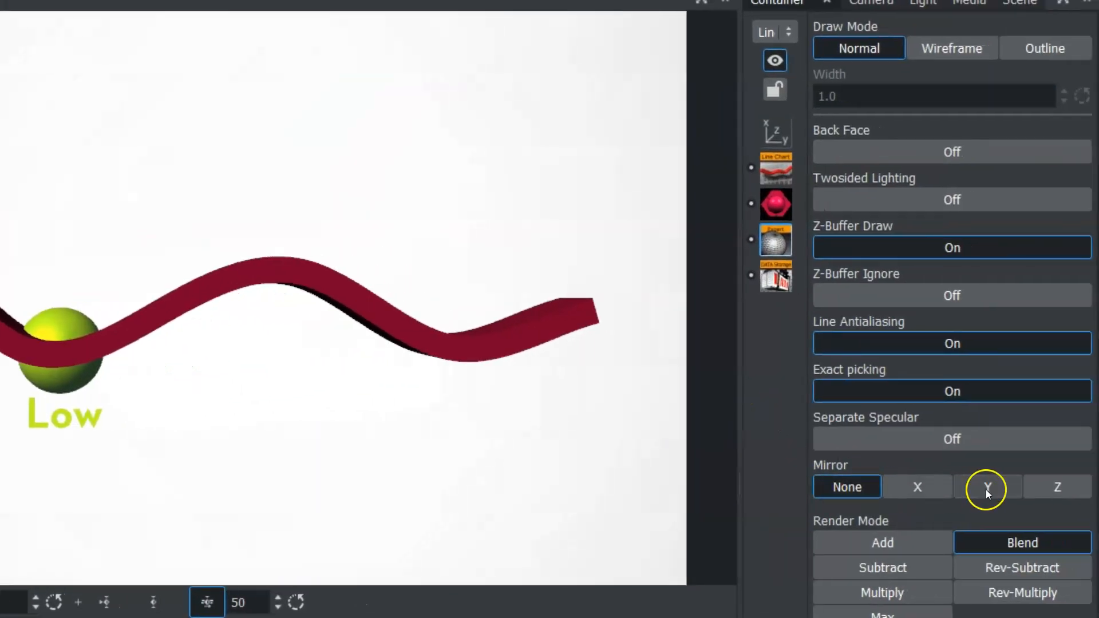
click(986, 487)
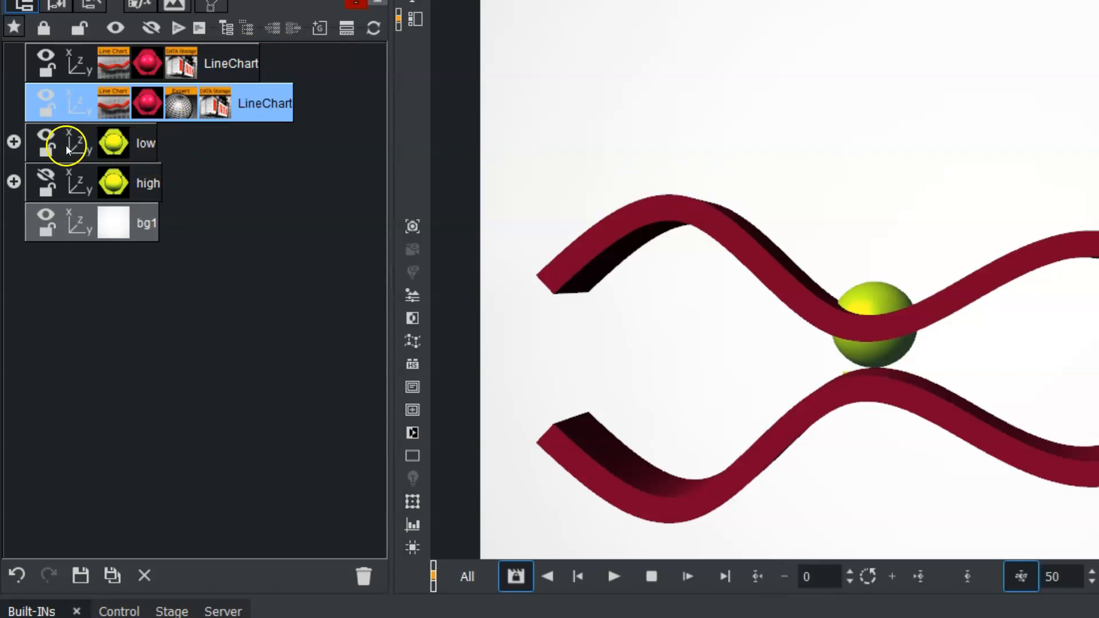
click(47, 134)
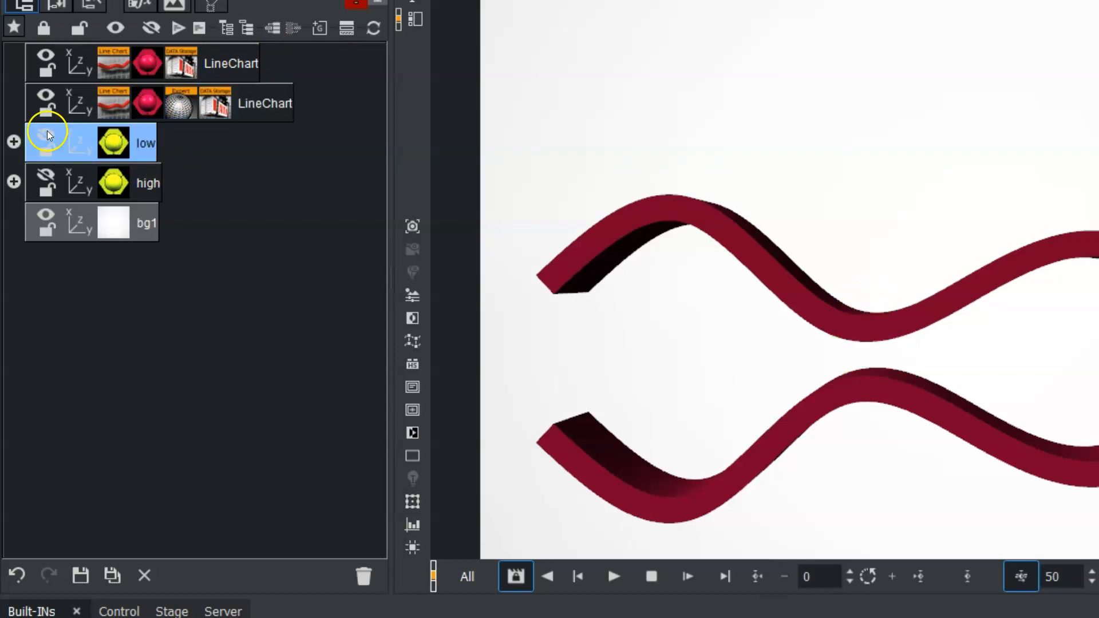
- Add the Alpha plugin to the lower LineChart container and reduce its alpha to make the mirrored line a faint reflection
click(179, 100)
drag(170, 542, 206, 123)
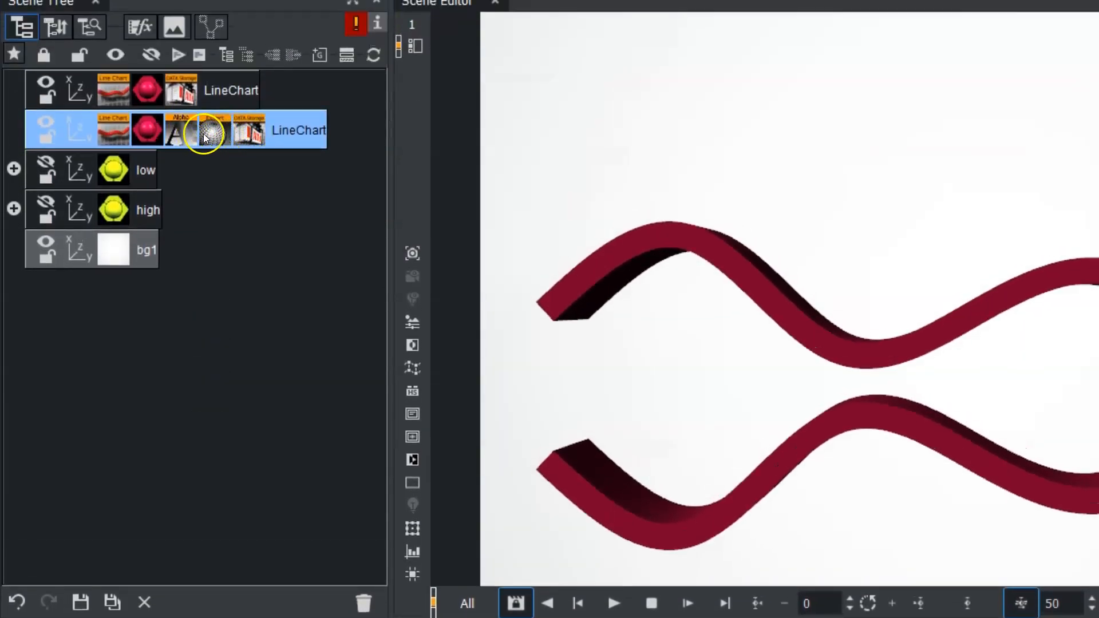
drag(1043, 68, 846, 71)
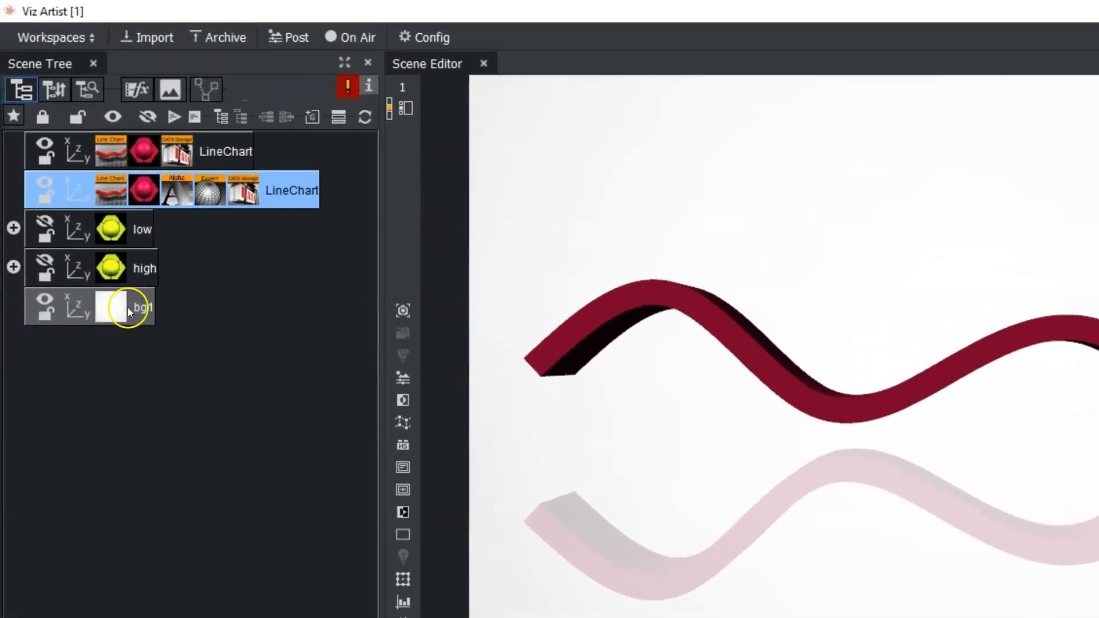
- Split the bg1 container and shift the image on its Rectangle to a Y position of -3.6
right_click(129, 307)
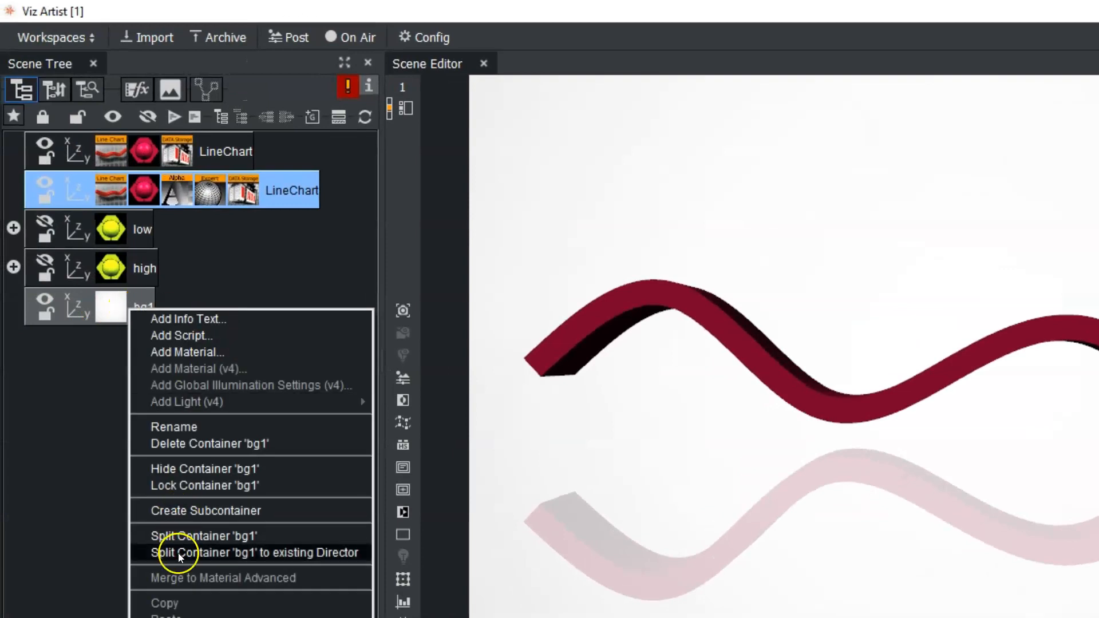
click(194, 535)
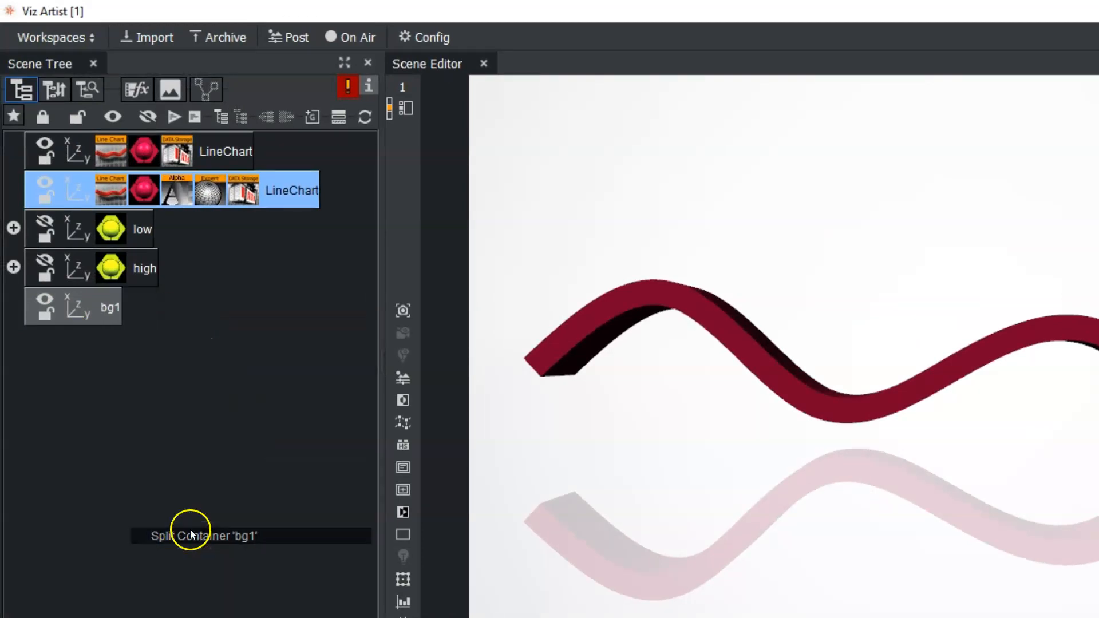
click(13, 305)
click(164, 346)
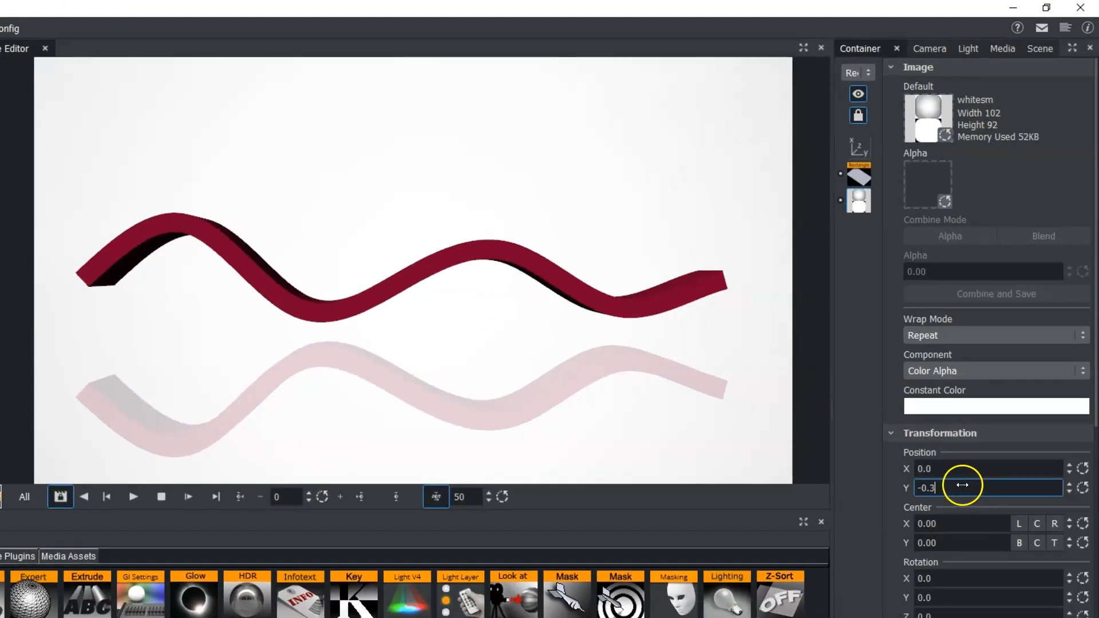
drag(1098, 523, 1080, 519)
drag(892, 479, 939, 479)
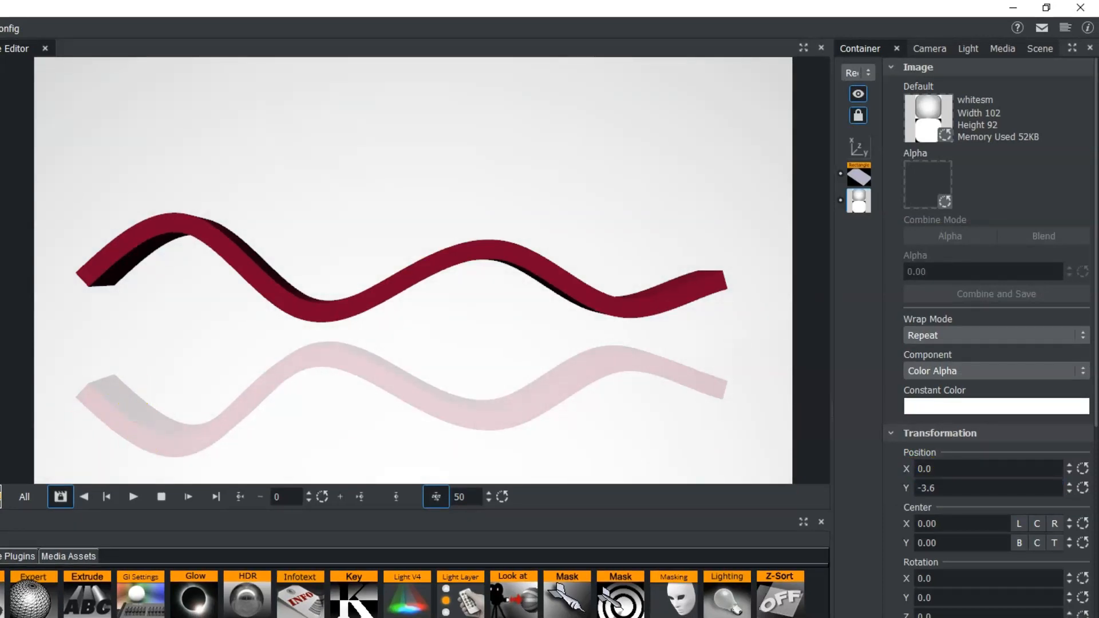
- Group the two LineChart containers under a new parent container in the scene tree
click(0, 171)
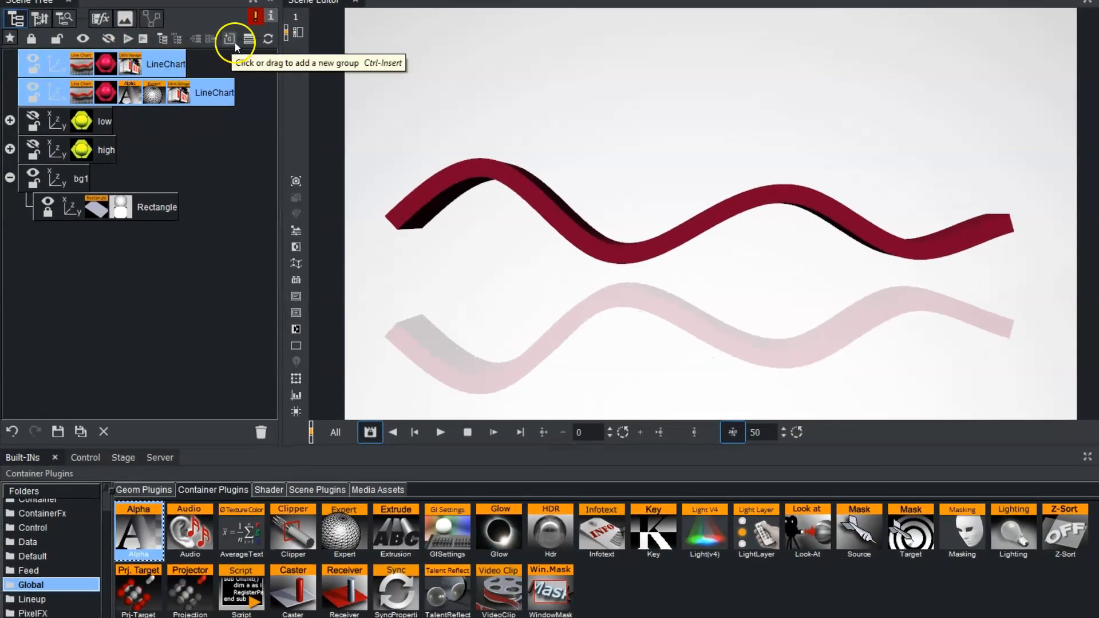
click(195, 42)
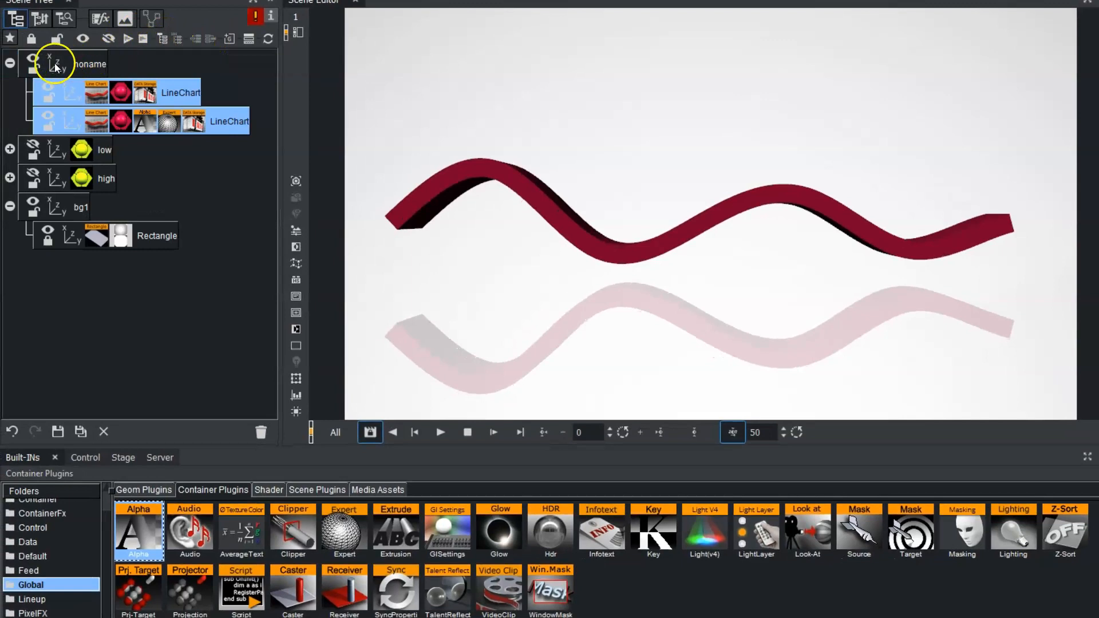